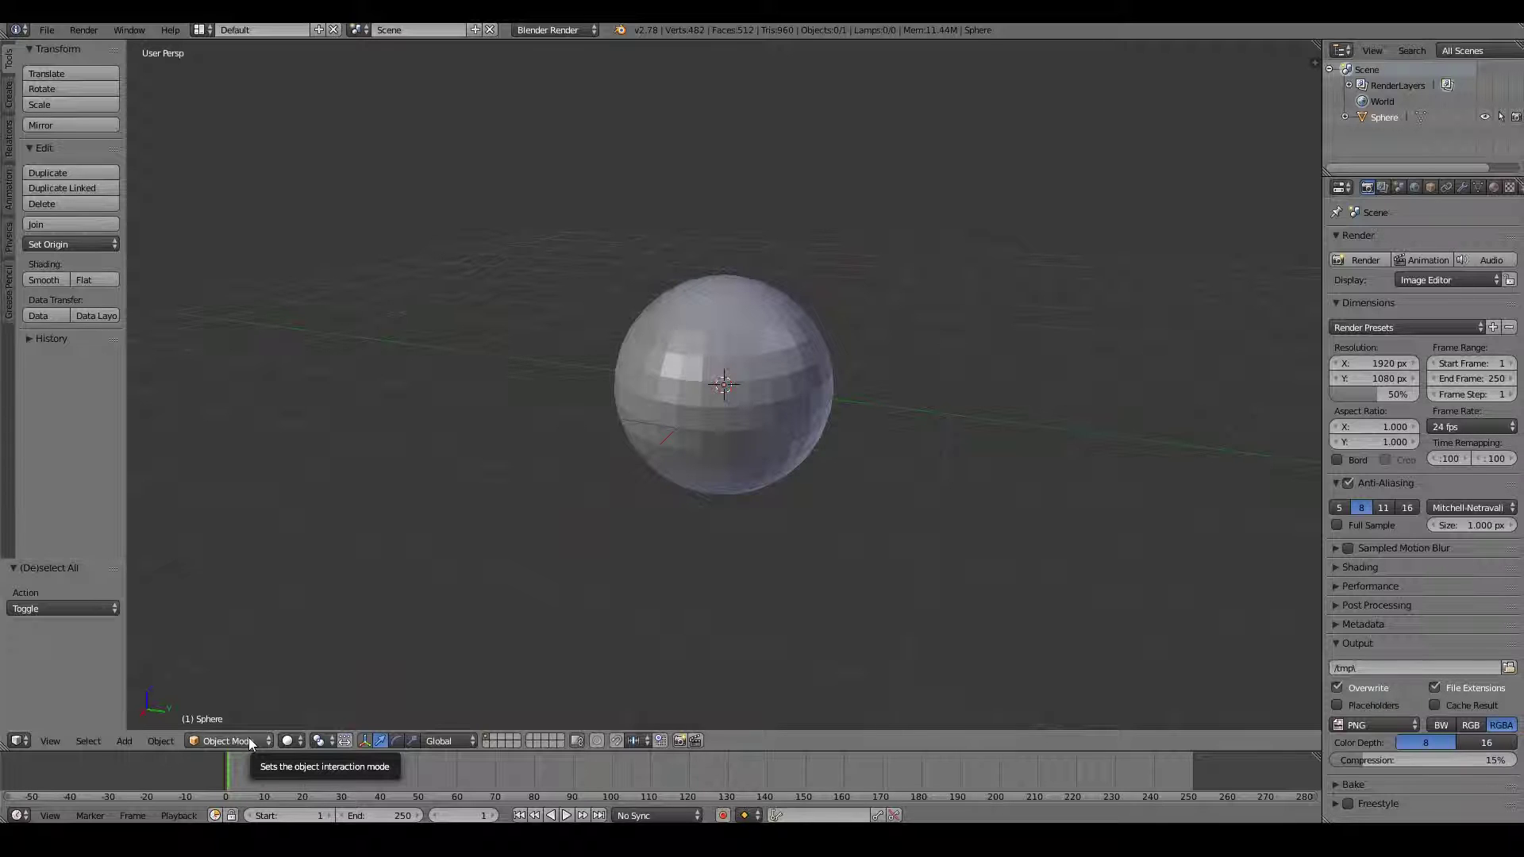
# Select the UV sphere in the 3D viewport with a right-click.
pyautogui.rightClick(766, 392)
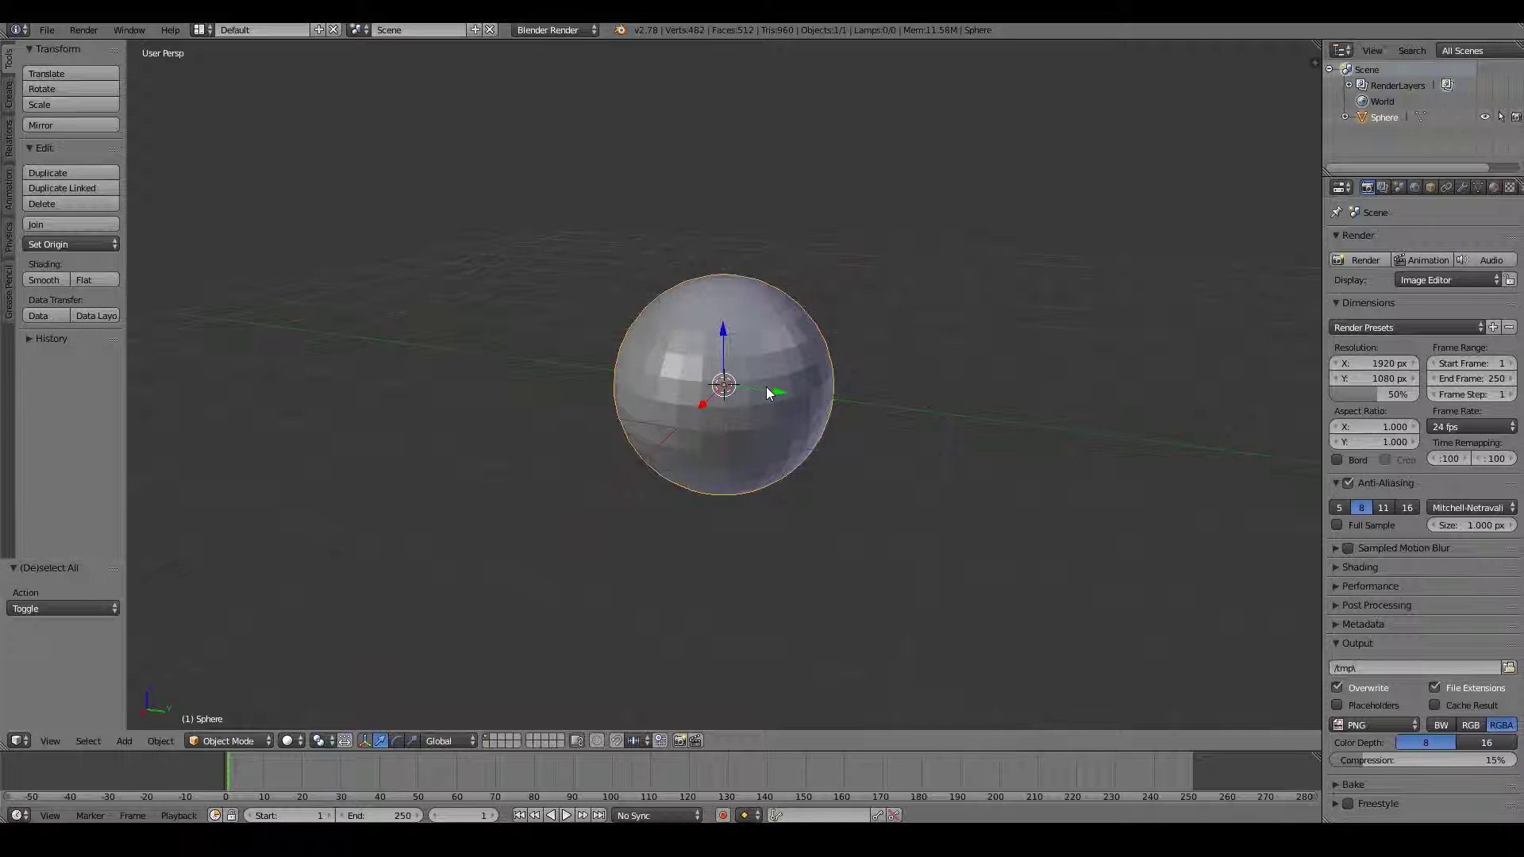
pyautogui.click(267, 742)
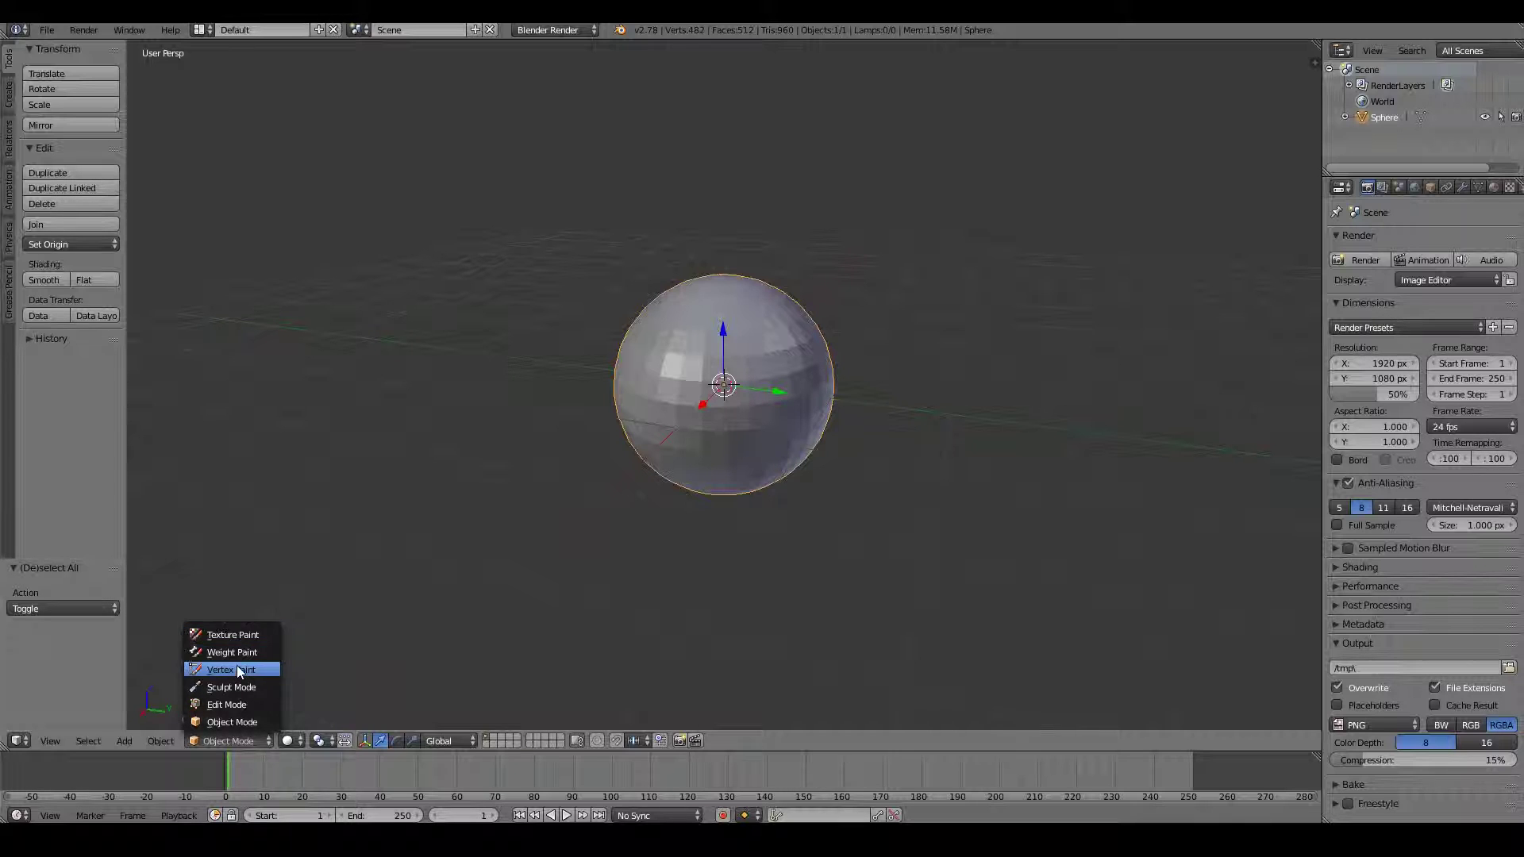
pyautogui.click(241, 722)
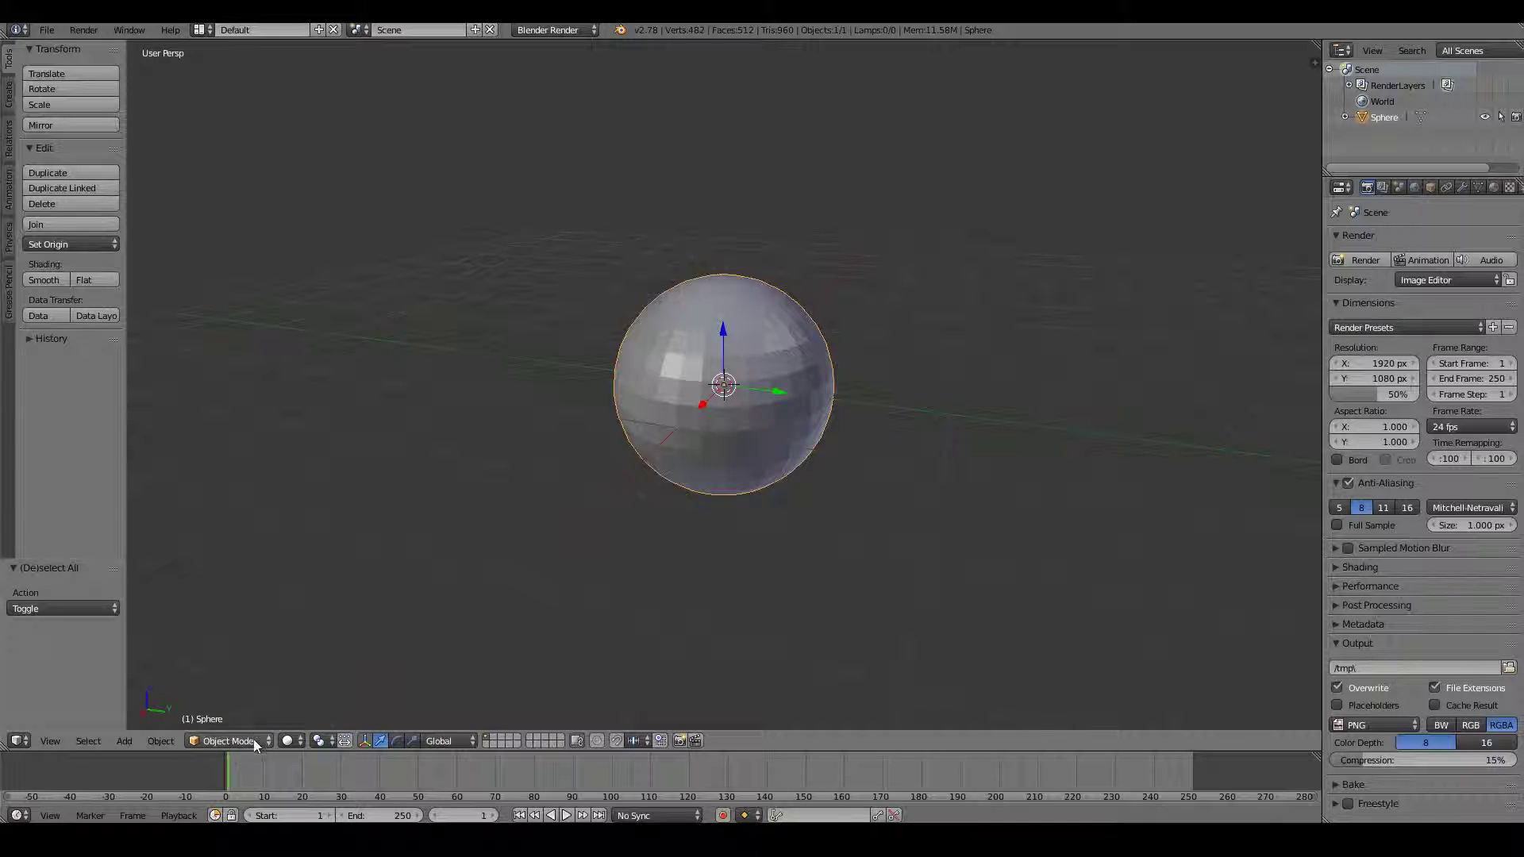
pyautogui.scroll(-1, 925, 458)
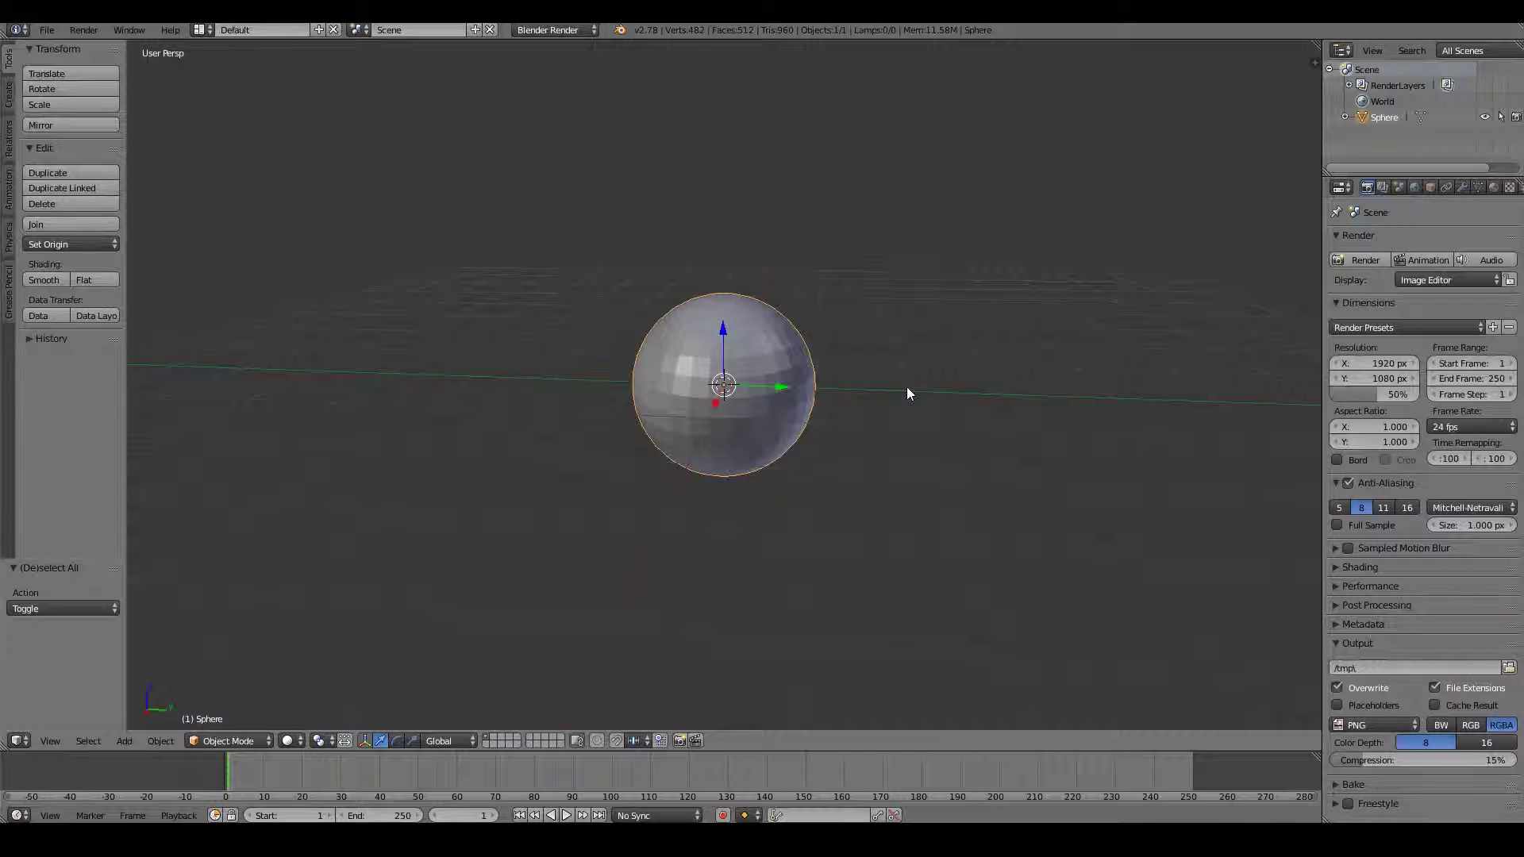
pyautogui.moveTo(893, 404); pyautogui.dragTo(883, 405, button='middle')
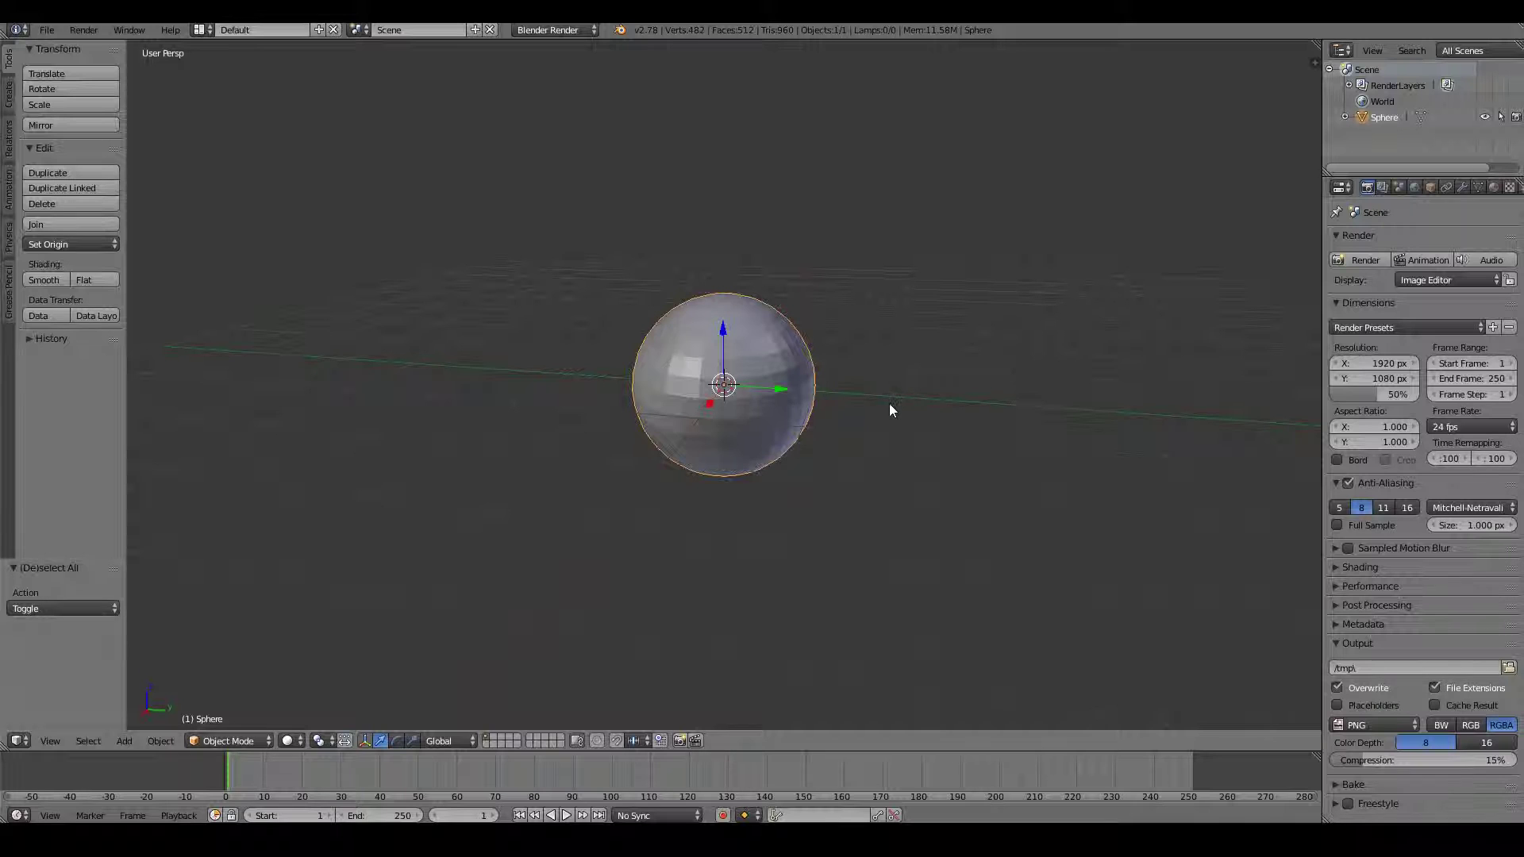
pyautogui.press('g')
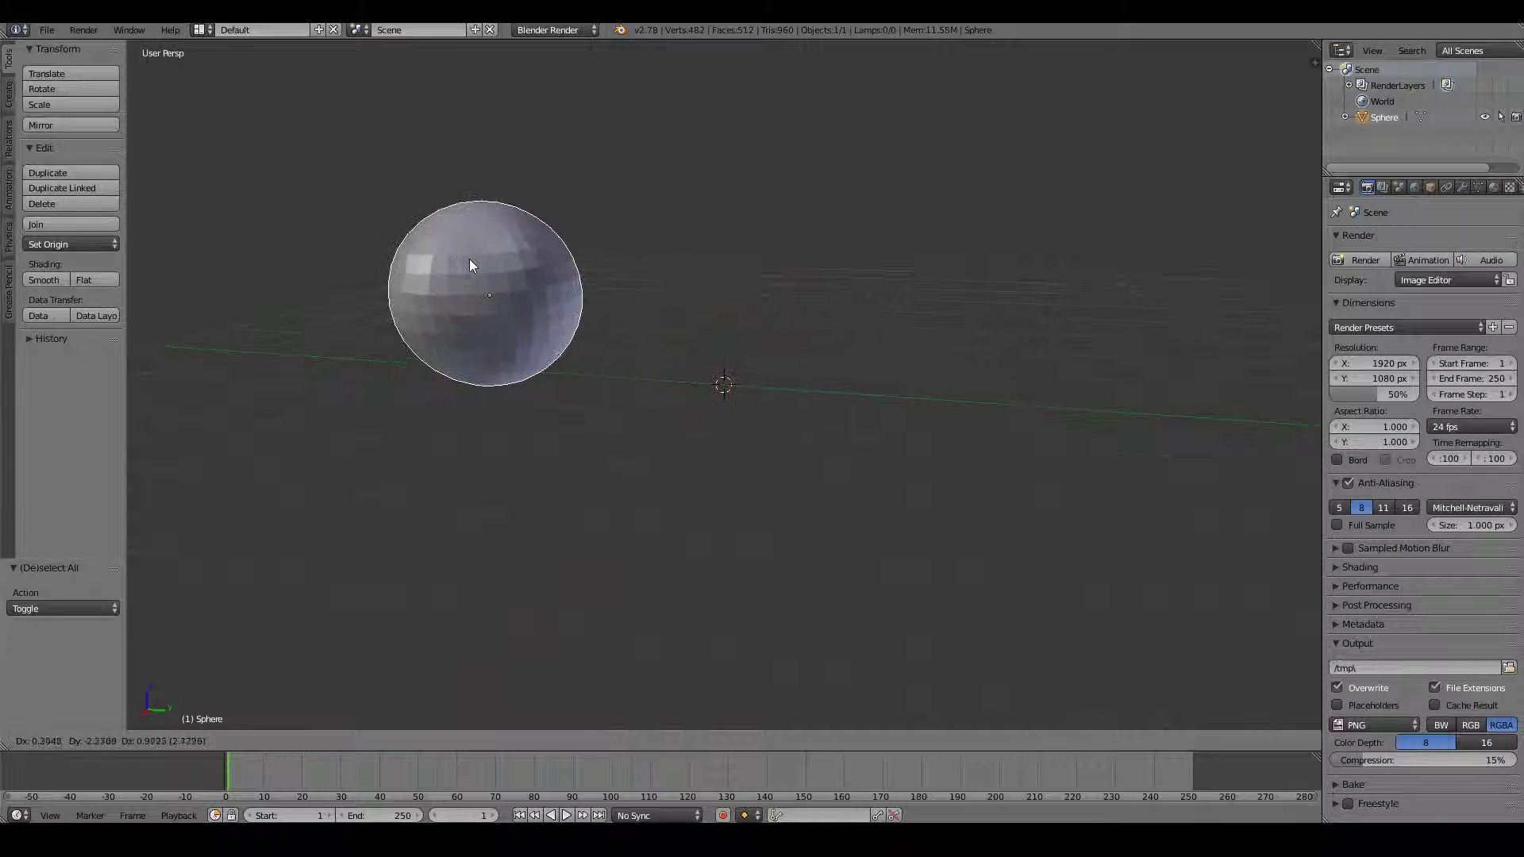
pyautogui.rightClick(435, 267)
pyautogui.press('r')
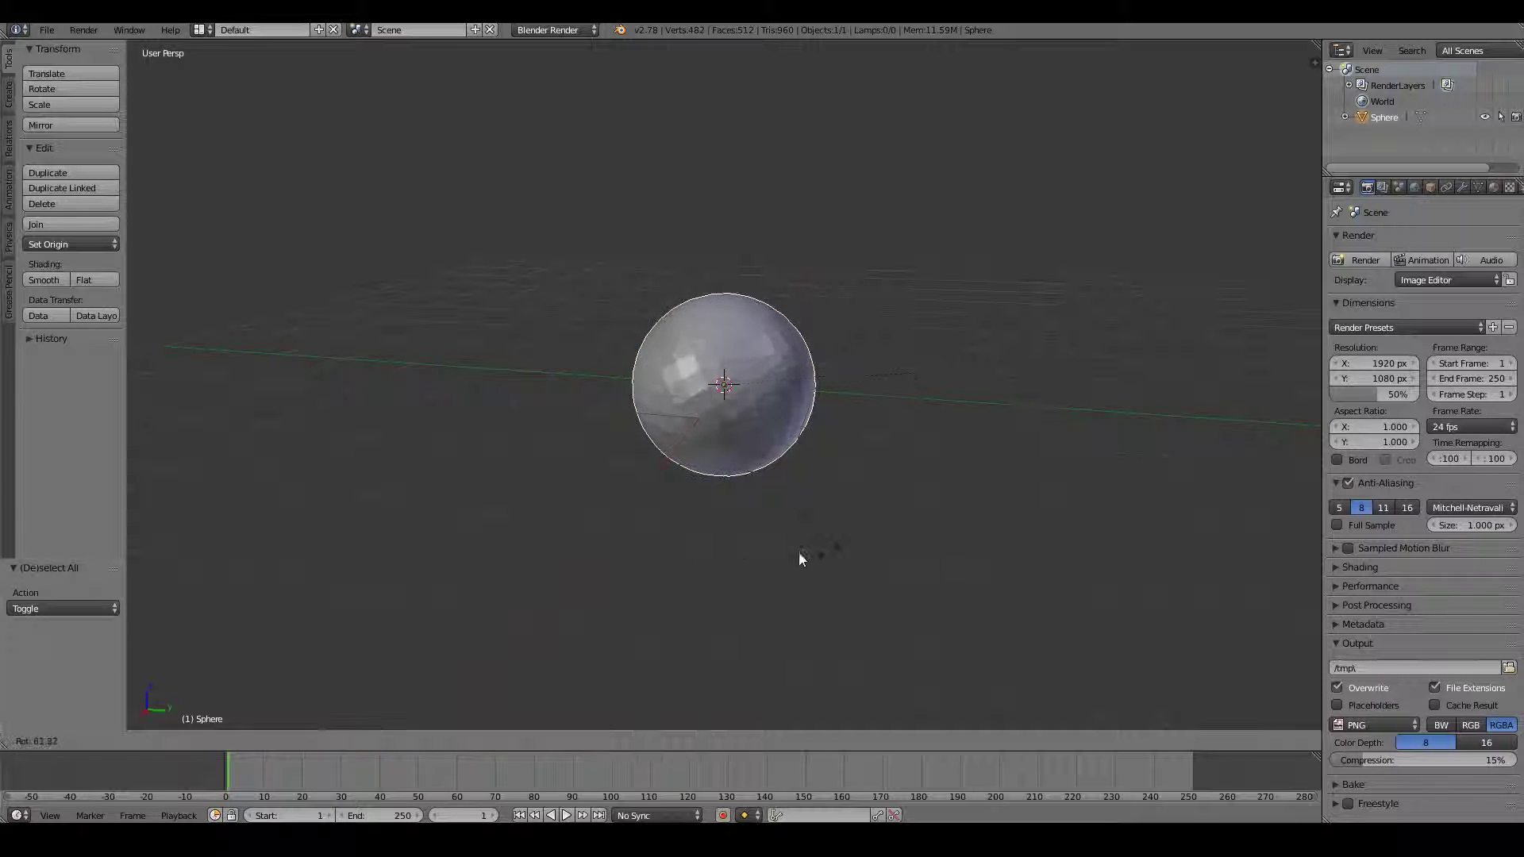
pyautogui.rightClick(600, 446)
pyautogui.press('s')
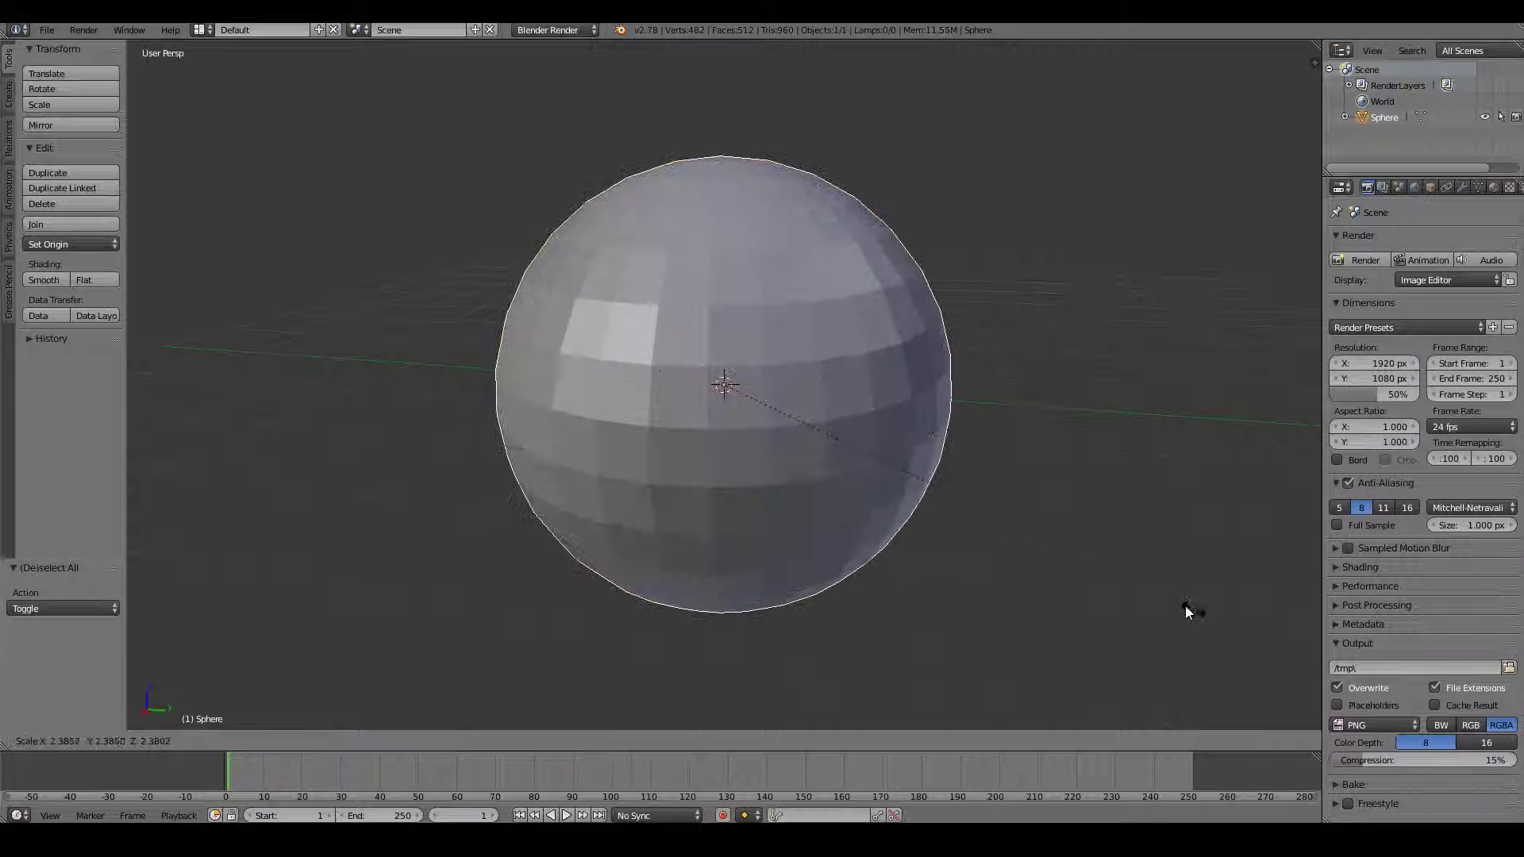
pyautogui.rightClick(1010, 520)
pyautogui.press('s')
pyautogui.press('z')
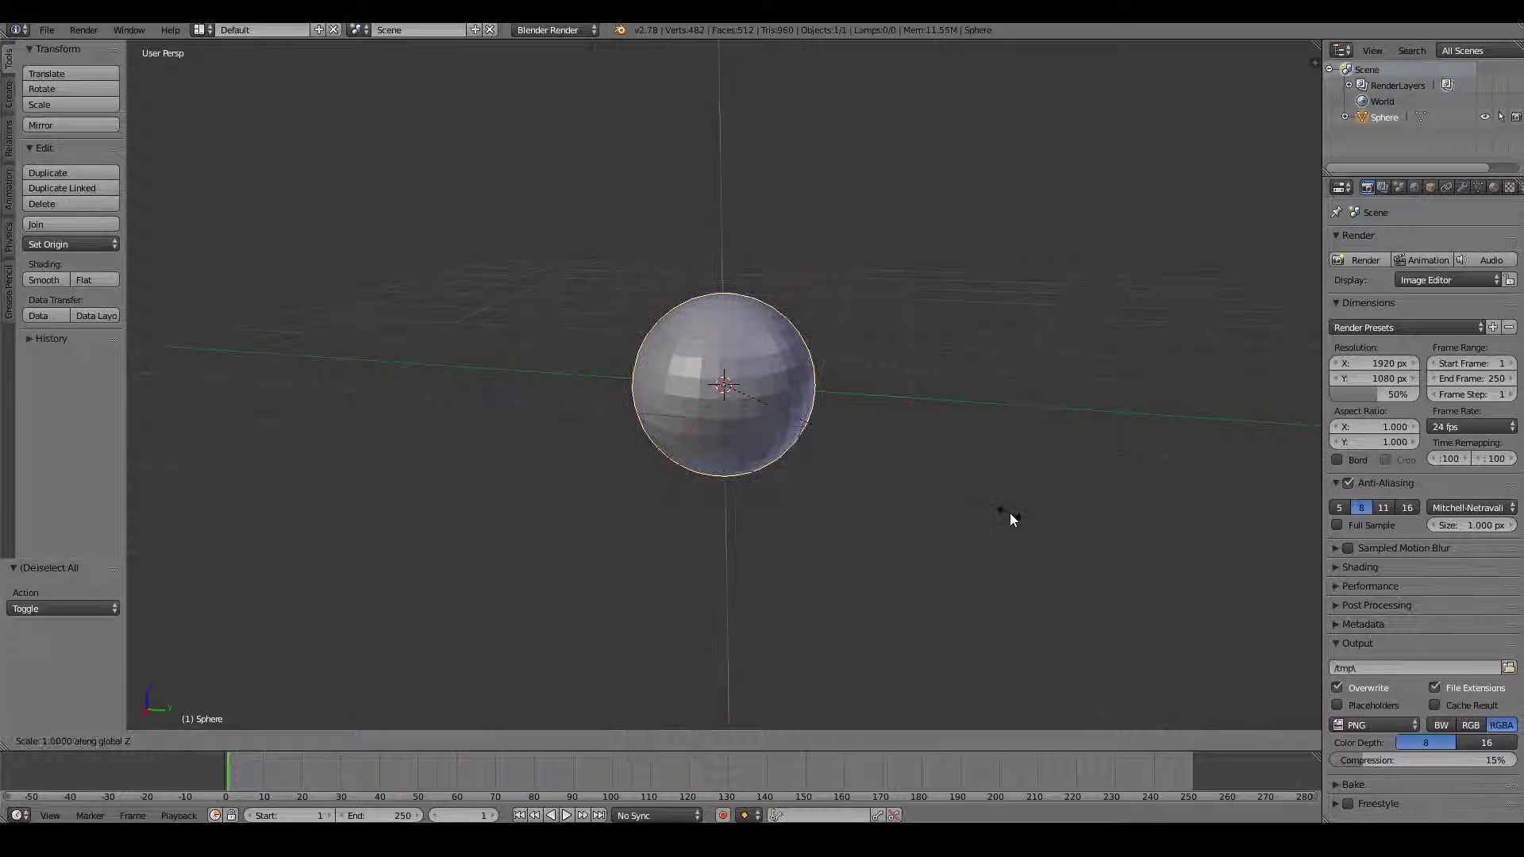
pyautogui.rightClick(848, 438)
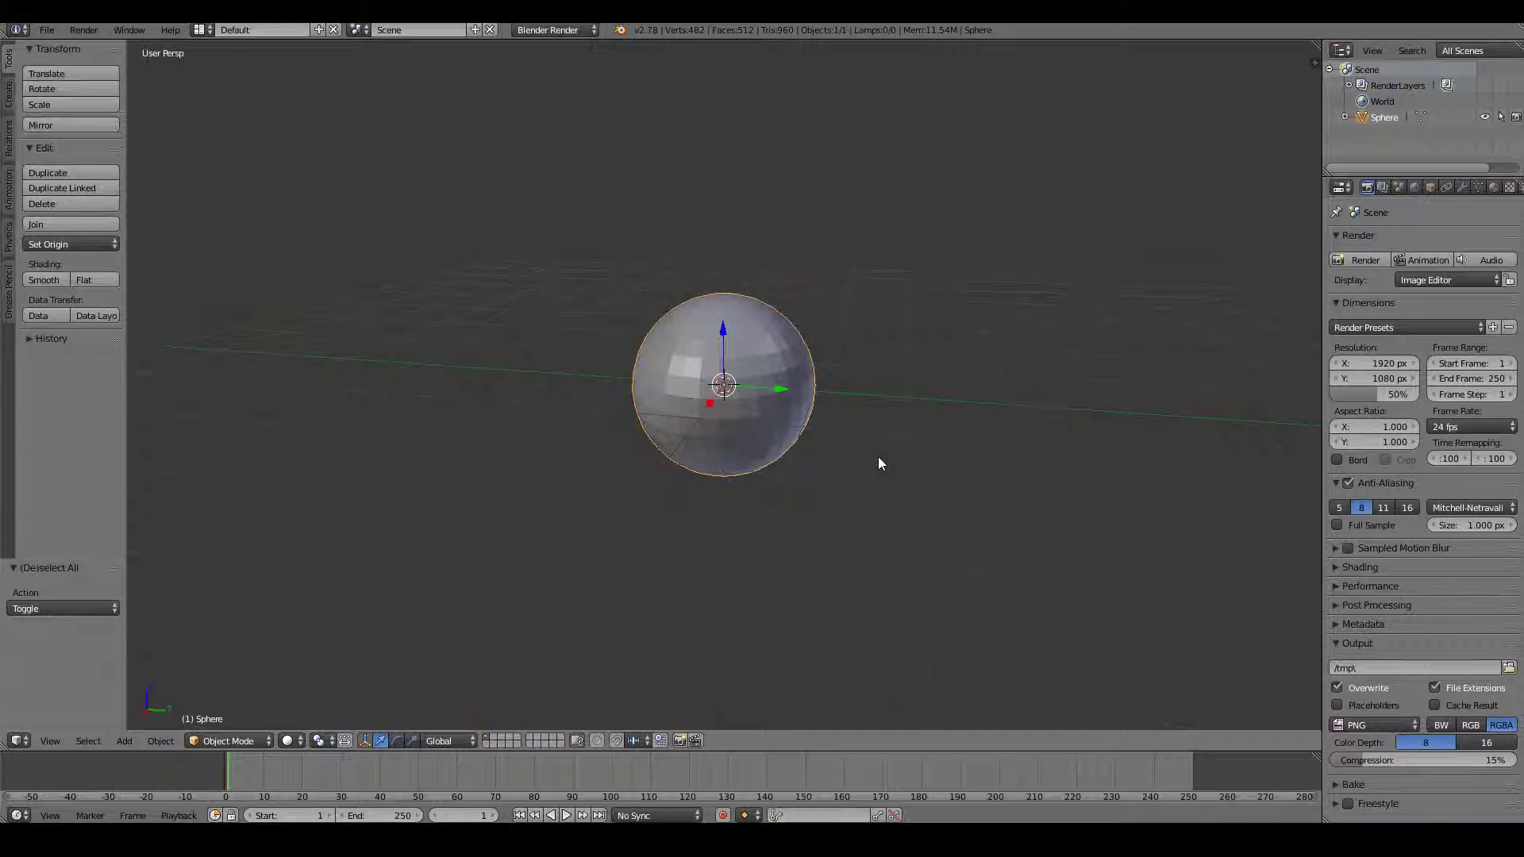
pyautogui.hotkey('shift', 'c')
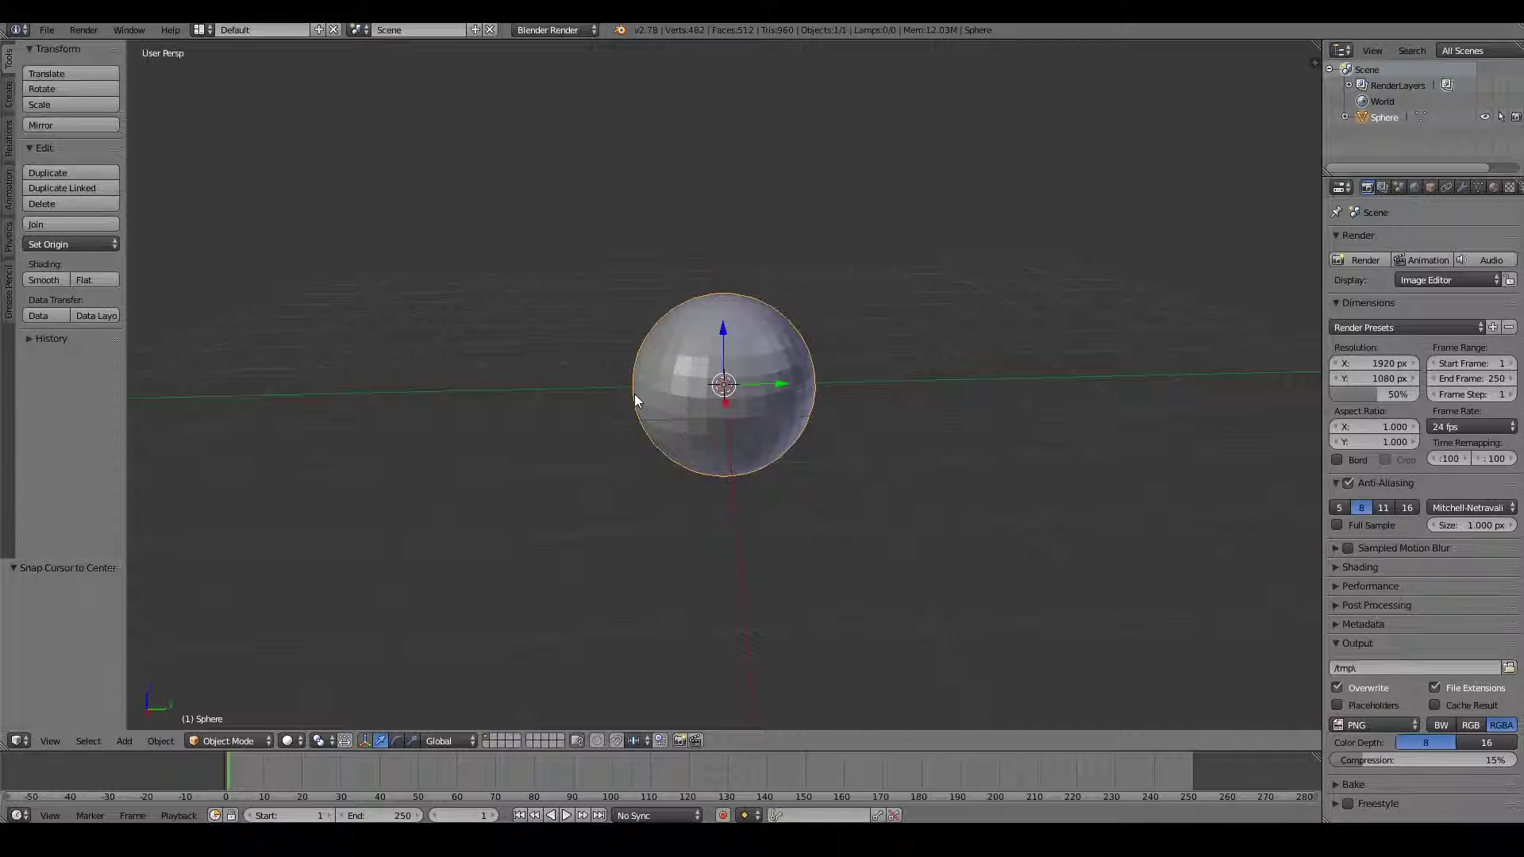
# Add a second UV sphere and scale it down to a smaller size.
pyautogui.hotkey('shift', 'a')
pyautogui.moveTo(635, 395)
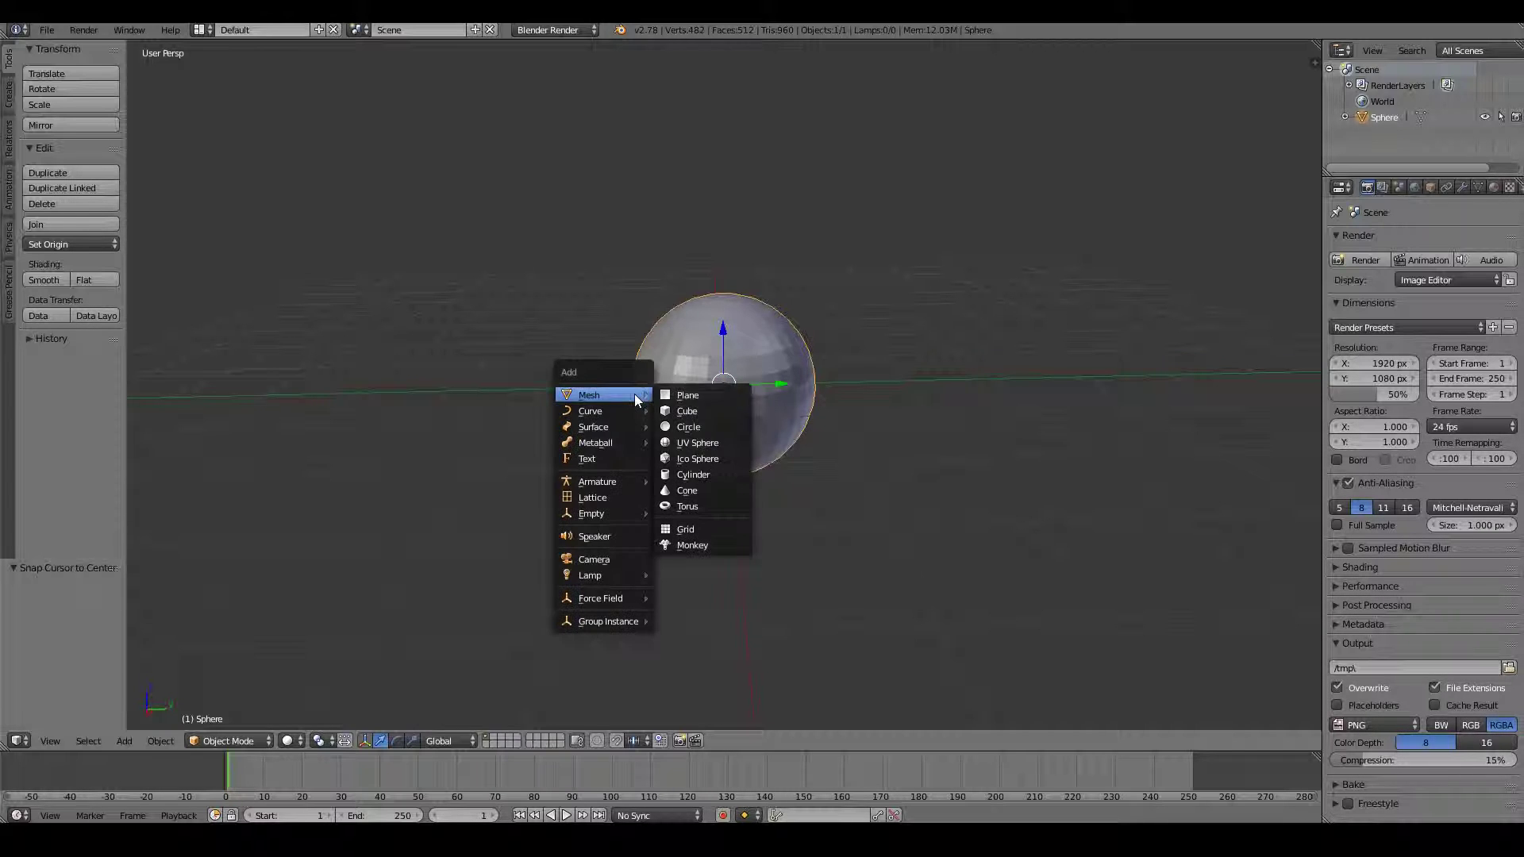
pyautogui.click(687, 442)
pyautogui.press('s')
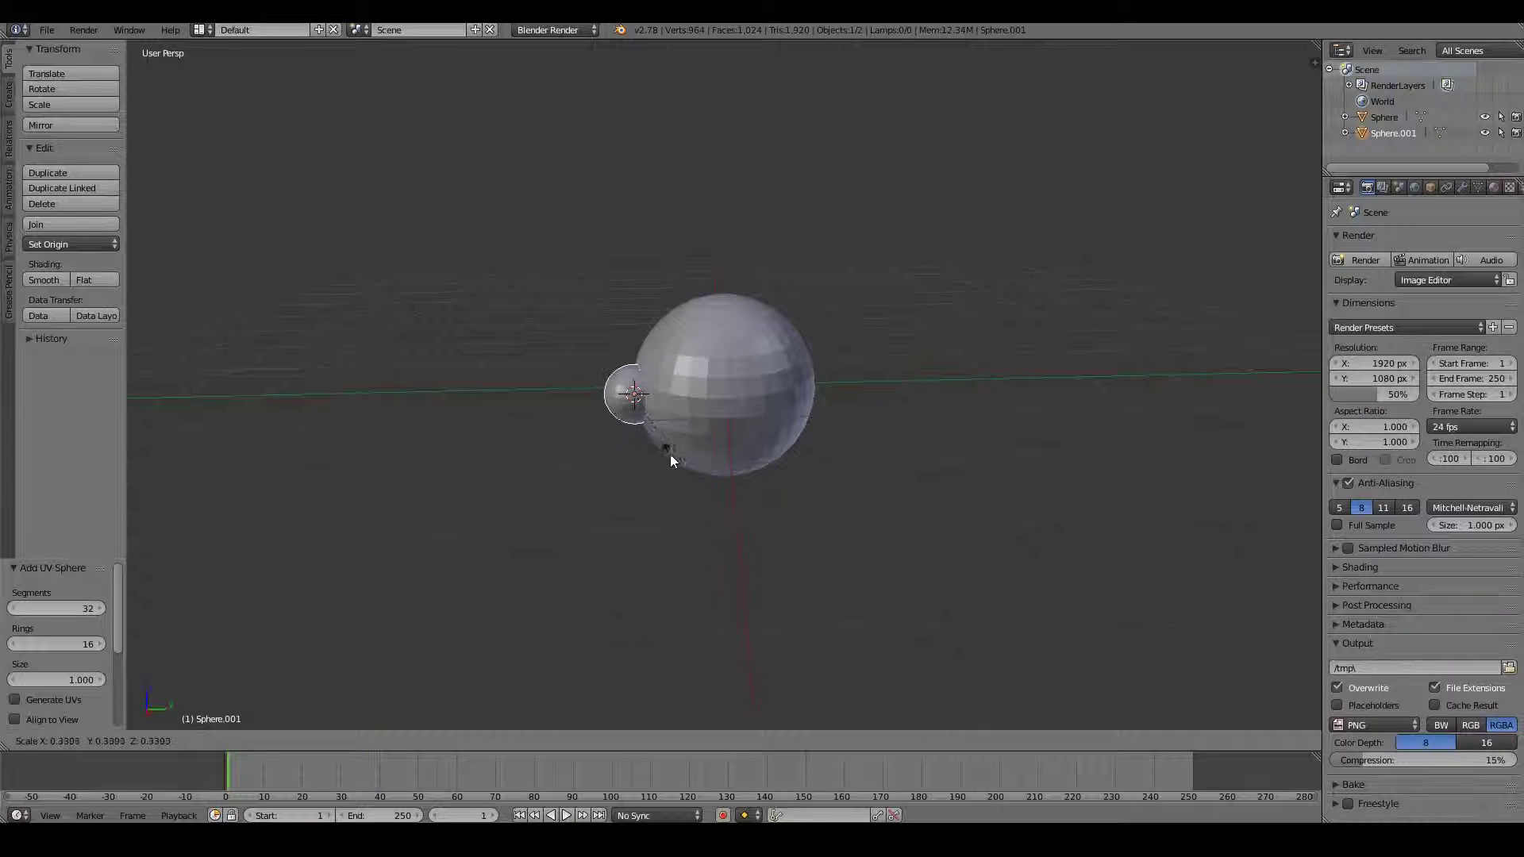
pyautogui.click(651, 441)
# Reposition the small temporary sphere, then delete it.
pyautogui.press('g')
pyautogui.click(665, 442)
pyautogui.scroll(2, 665, 442)
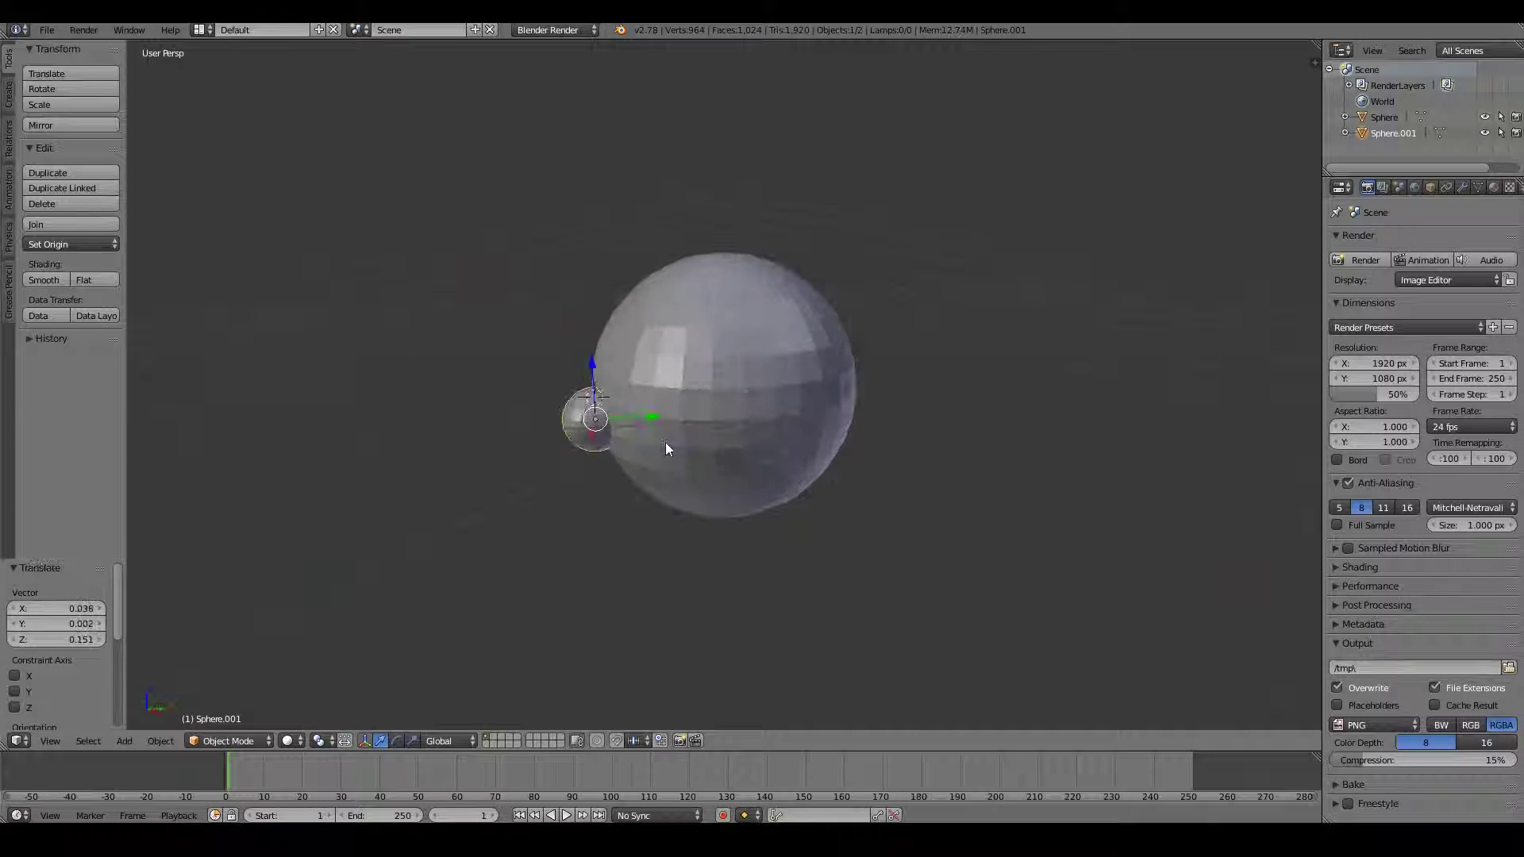
pyautogui.press('g')
pyautogui.click(695, 446)
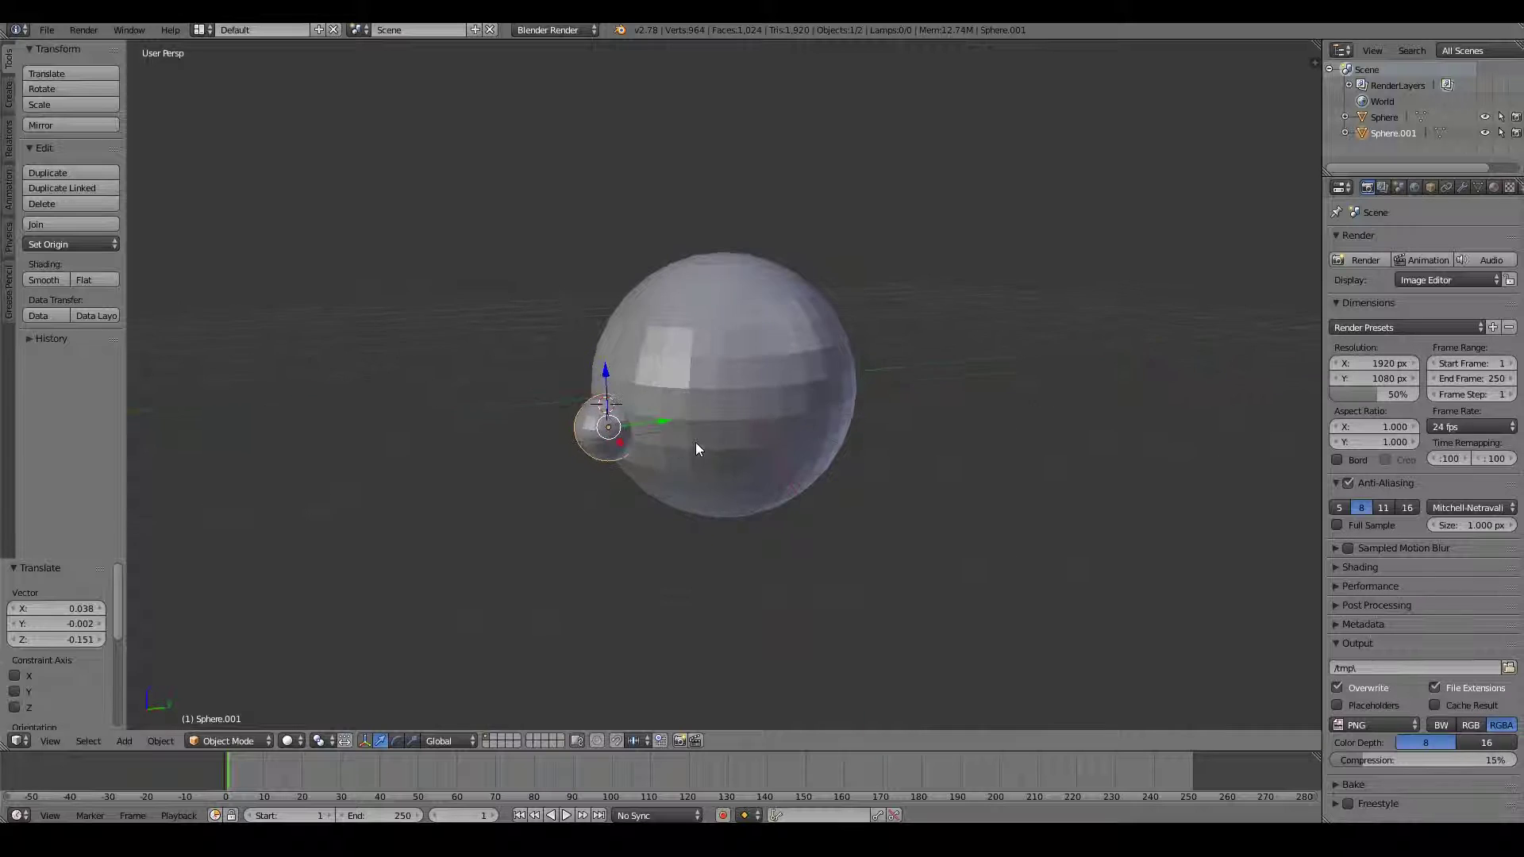
pyautogui.moveTo(695, 445)
pyautogui.mouseDown(button='middle')
pyautogui.moveTo(725, 441)
pyautogui.moveTo(656, 457)
pyautogui.mouseUp(button='middle')
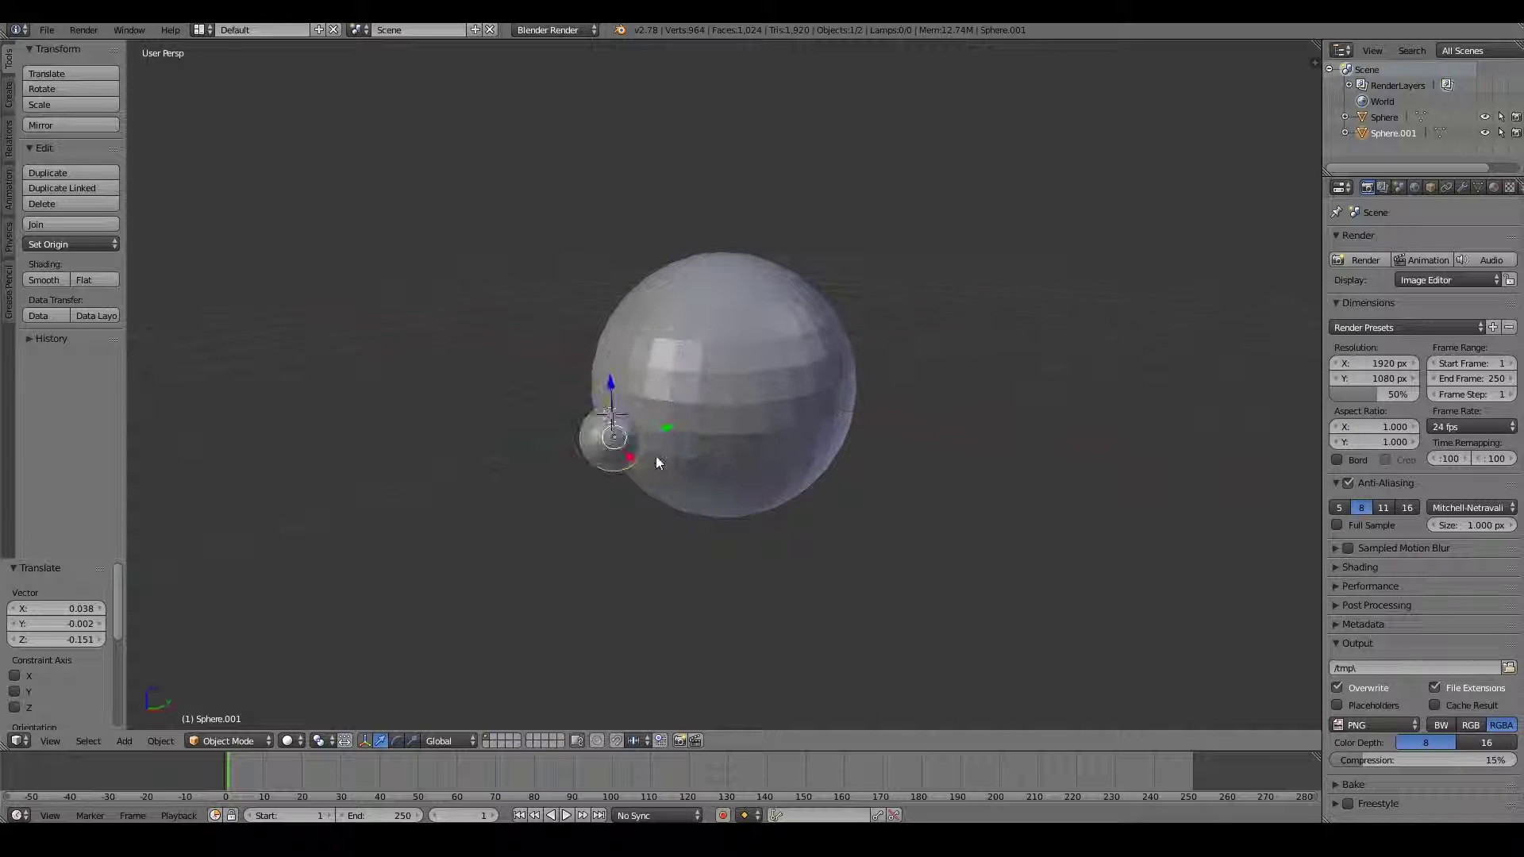
pyautogui.press('Delete')
# Reselect the original sphere and switch it to Edit Mode from the mode dropdown.
pyautogui.rightClick(728, 443)
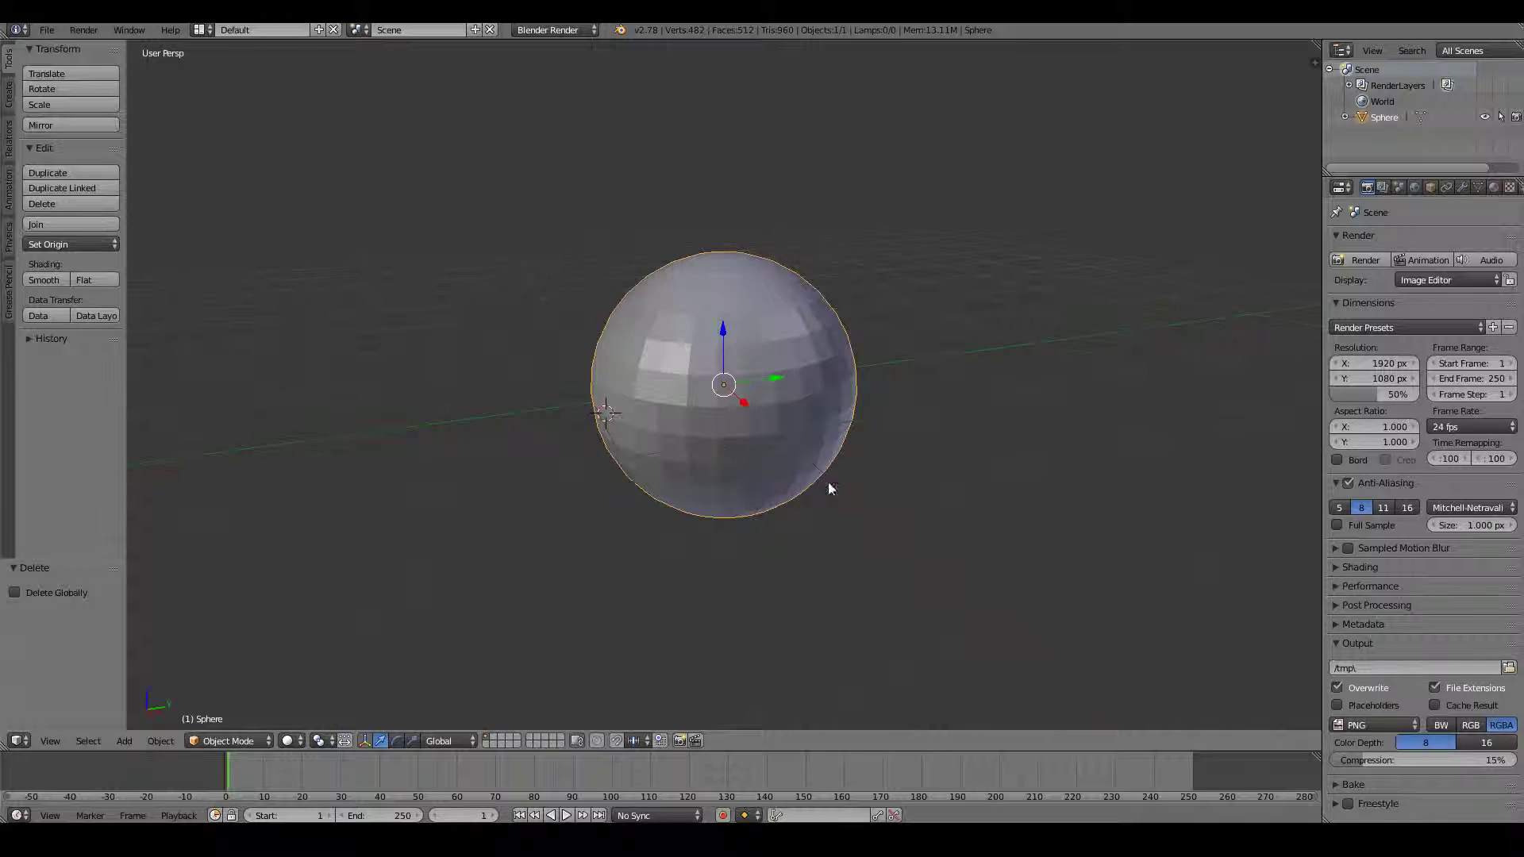
pyautogui.moveTo(752, 425); pyautogui.dragTo(714, 454, button='middle')
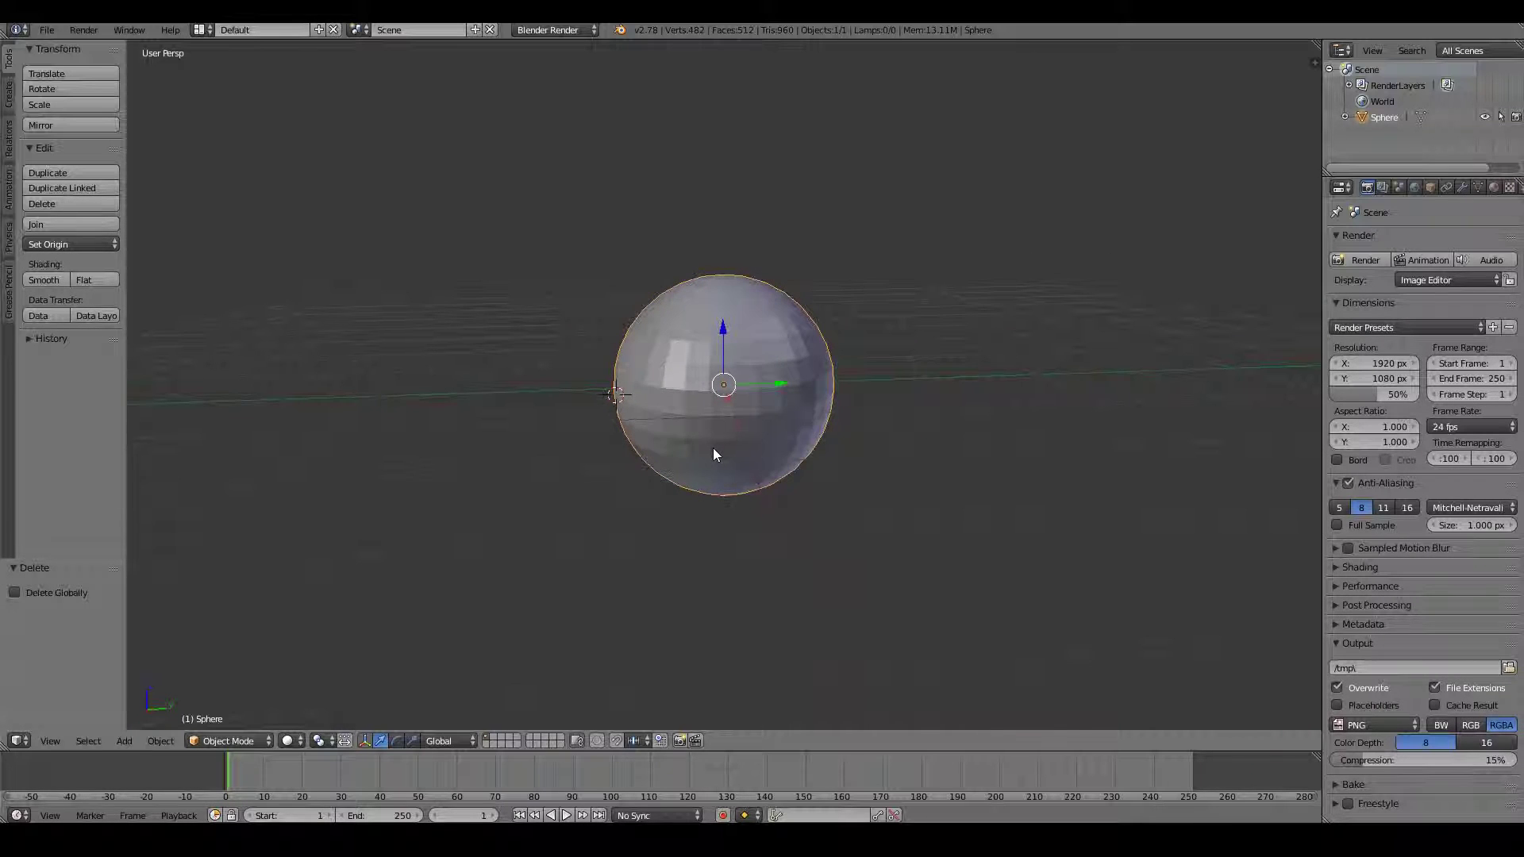
pyautogui.scroll(-1, 713, 449)
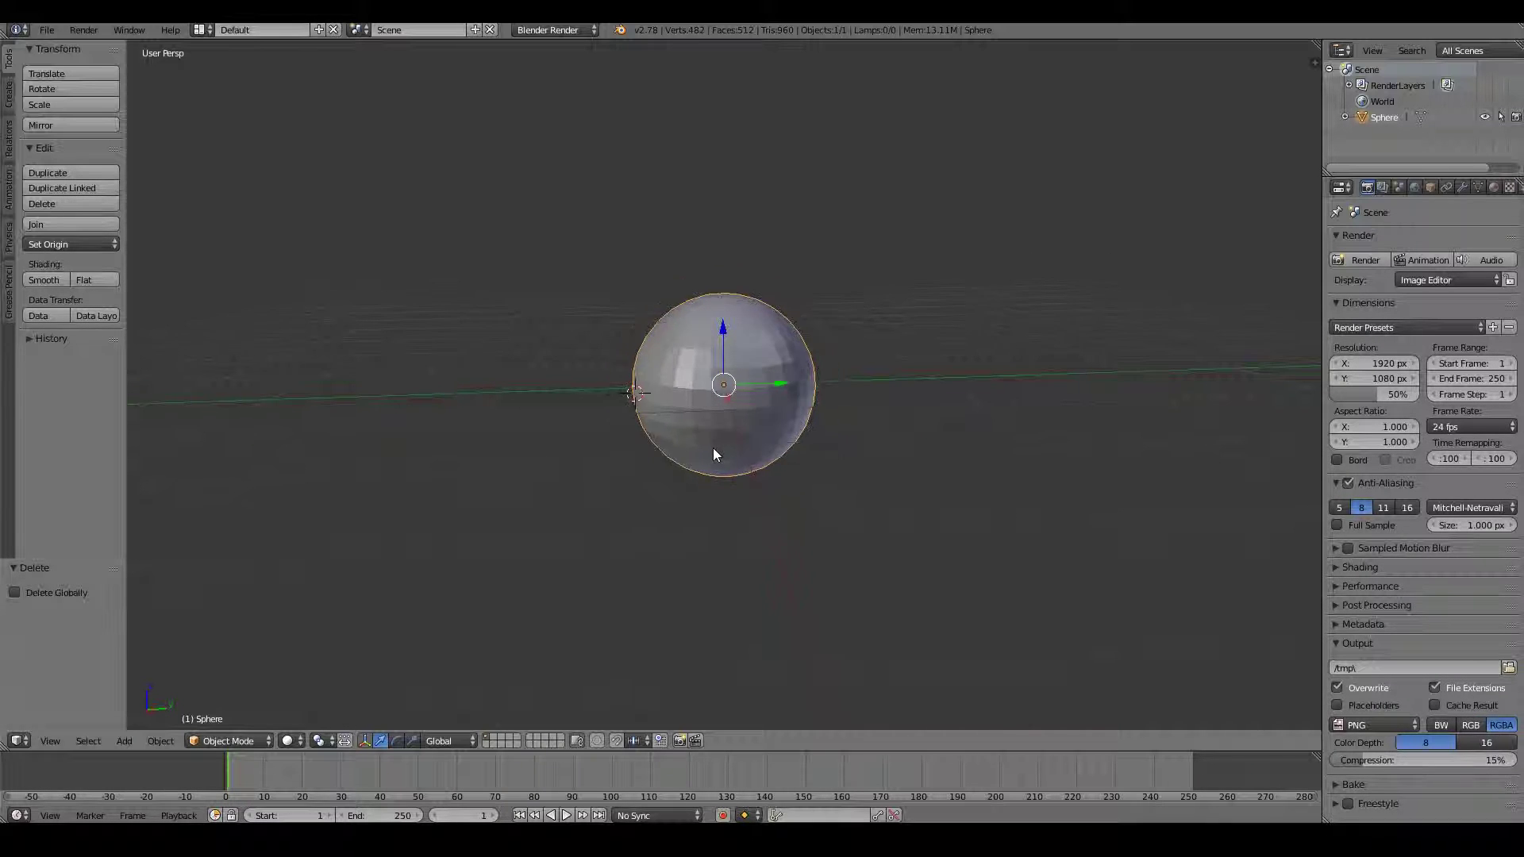
pyautogui.click(261, 740)
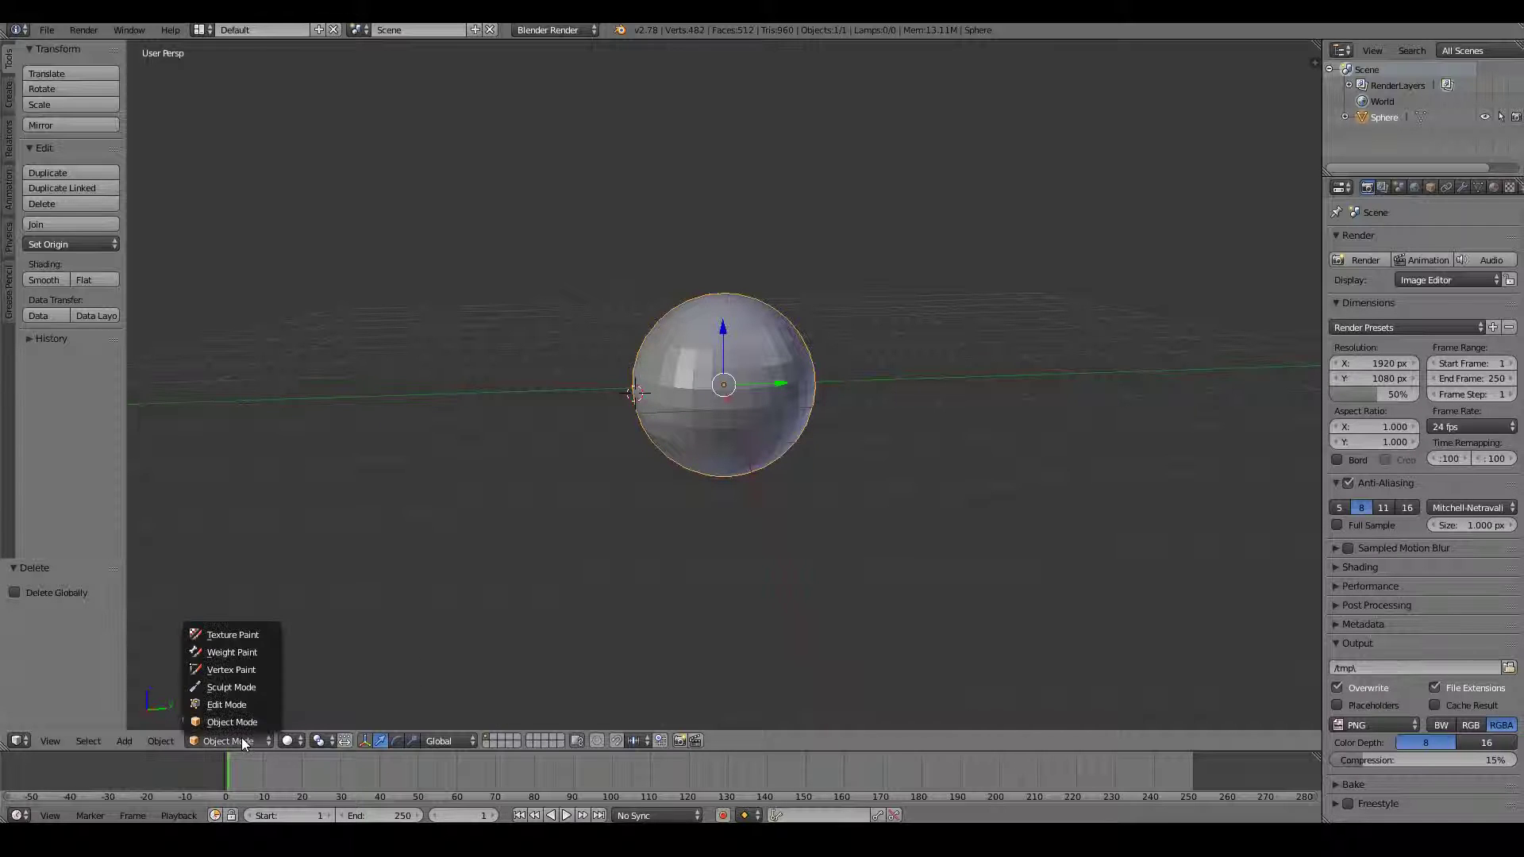
pyautogui.click(227, 702)
# Select a single vertex on the left side of the sphere's mesh.
pyautogui.scroll(2, 742, 400)
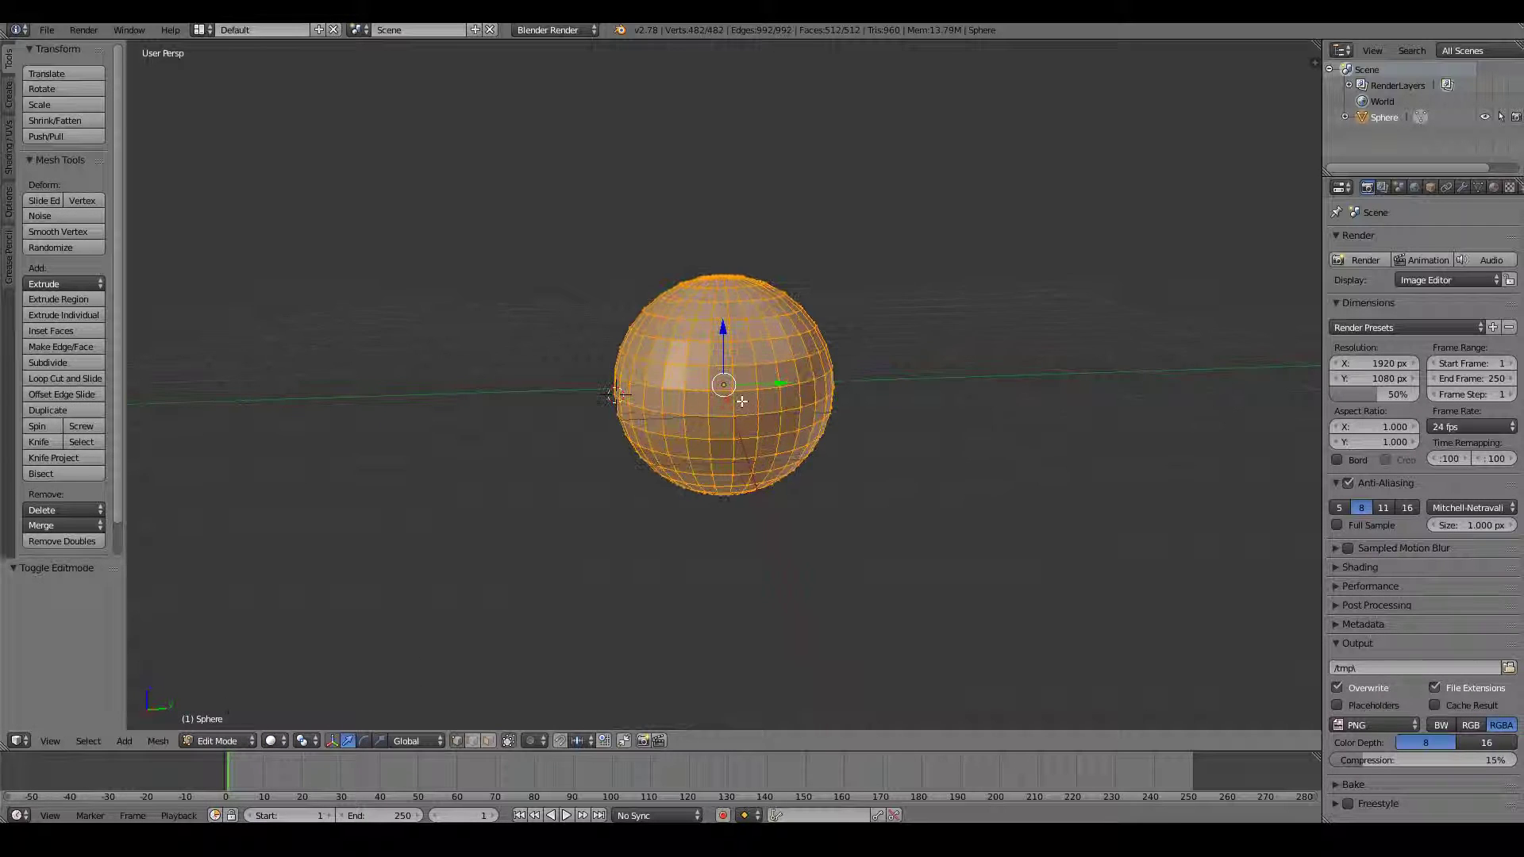
pyautogui.rightClick(746, 364)
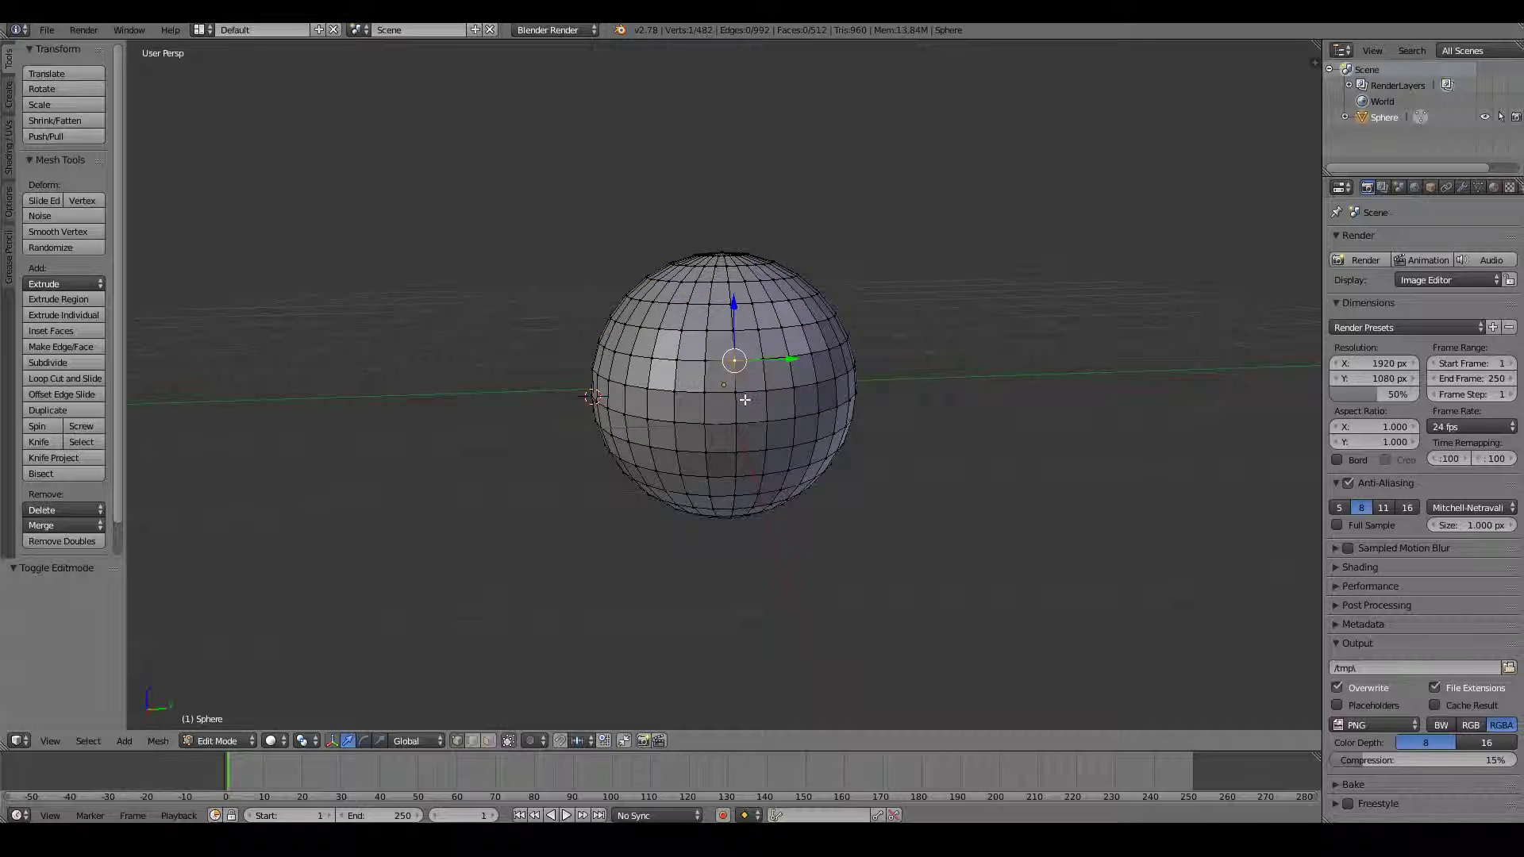
pyautogui.rightClick(604, 379)
pyautogui.scroll(2, 528, 444)
pyautogui.moveTo(512, 437); pyautogui.dragTo(595, 442, button='middle')
pyautogui.rightClick(562, 447)
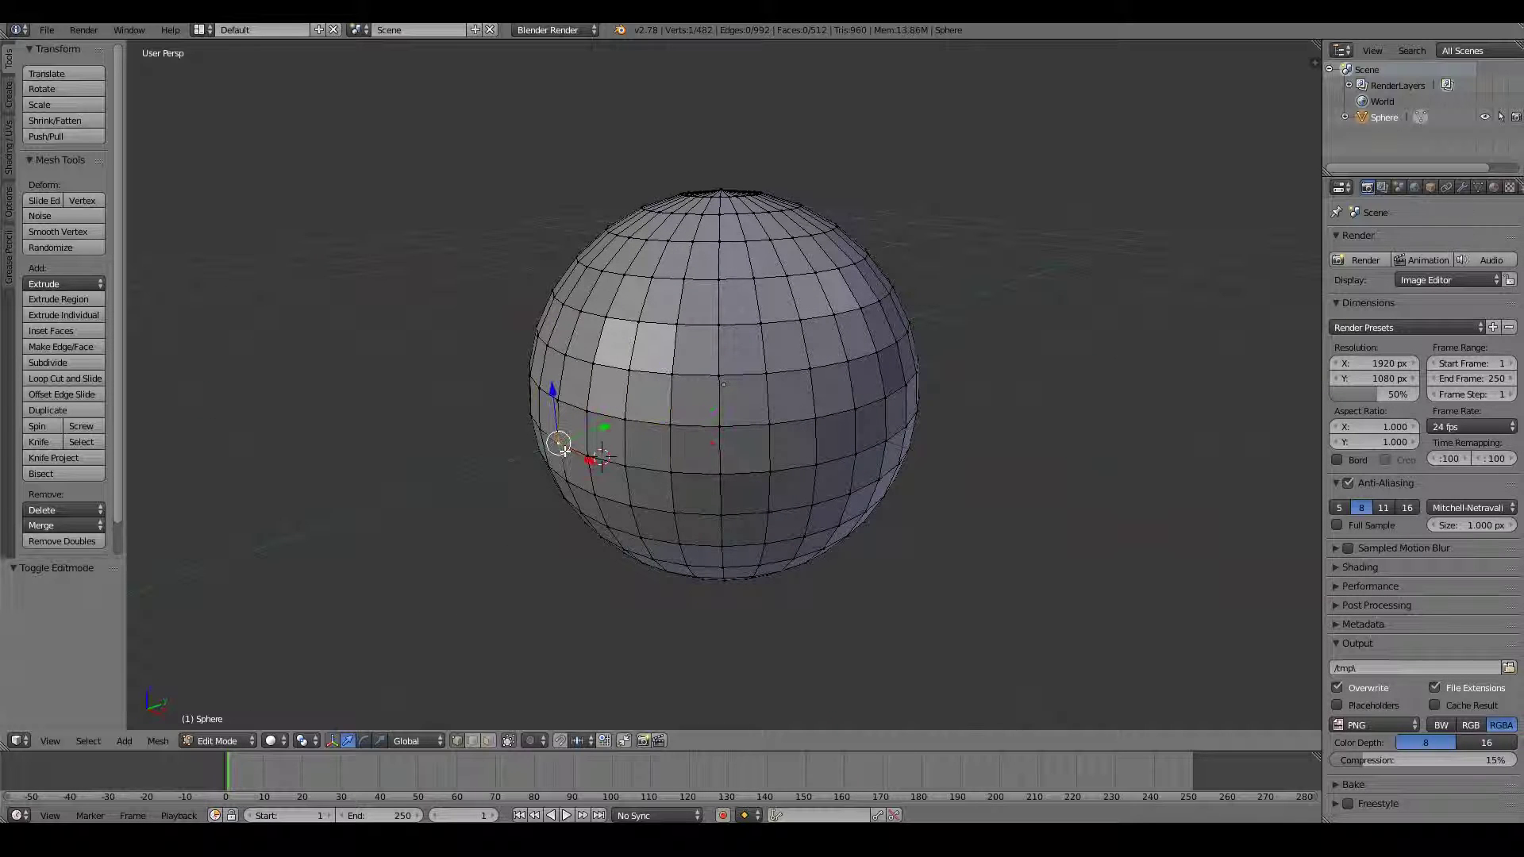
# Pull the selected vertex outward into a pointed spike, refining the tip's position.
pyautogui.press('g')
pyautogui.click(523, 473)
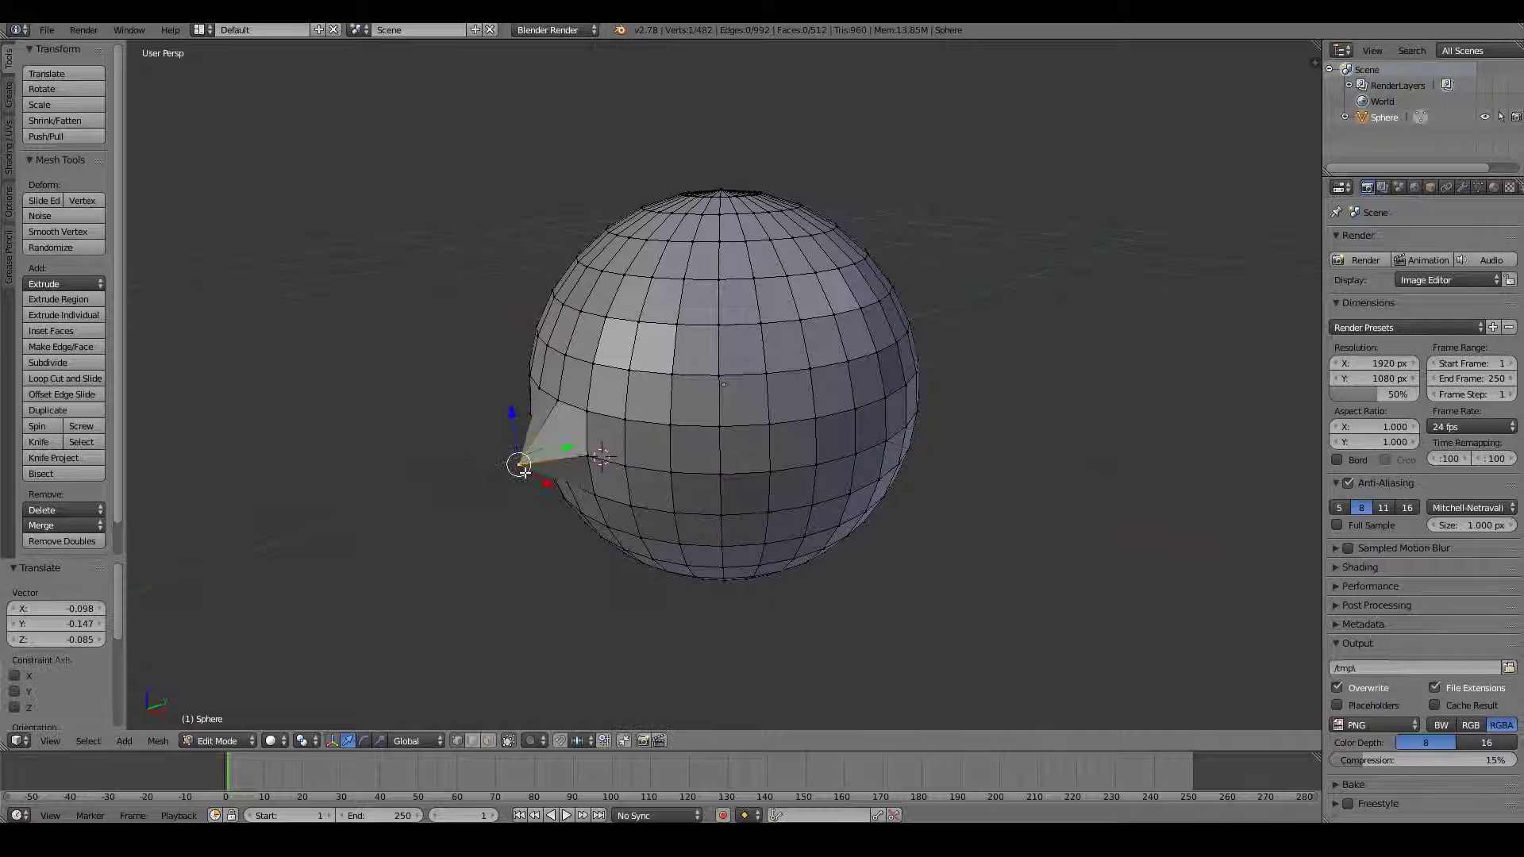
pyautogui.press('g')
pyautogui.click(555, 402)
pyautogui.press('g')
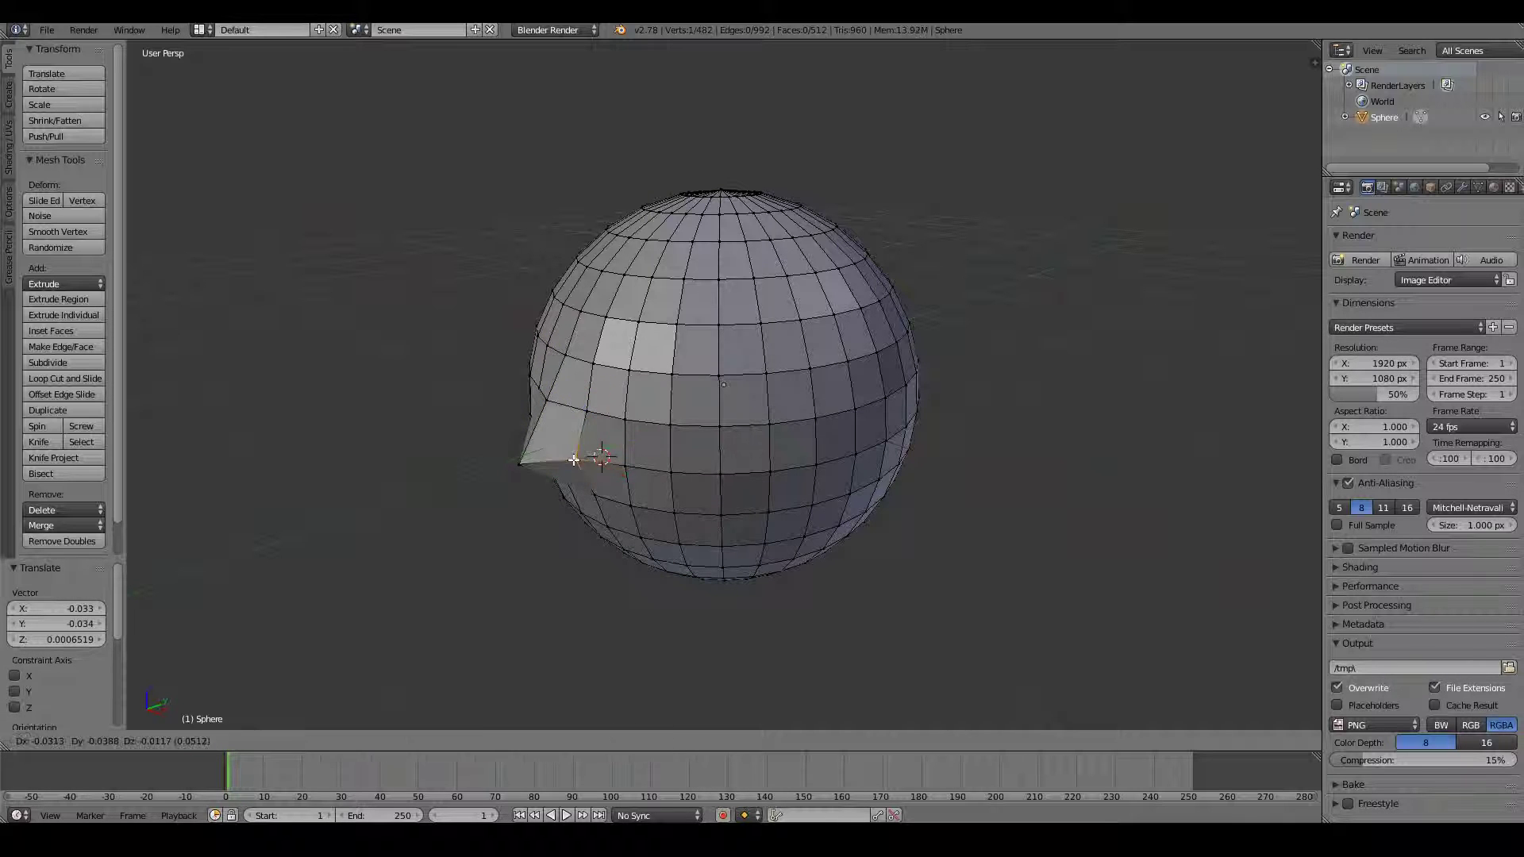
pyautogui.click(574, 459)
pyautogui.rightClick(520, 465)
pyautogui.press('g')
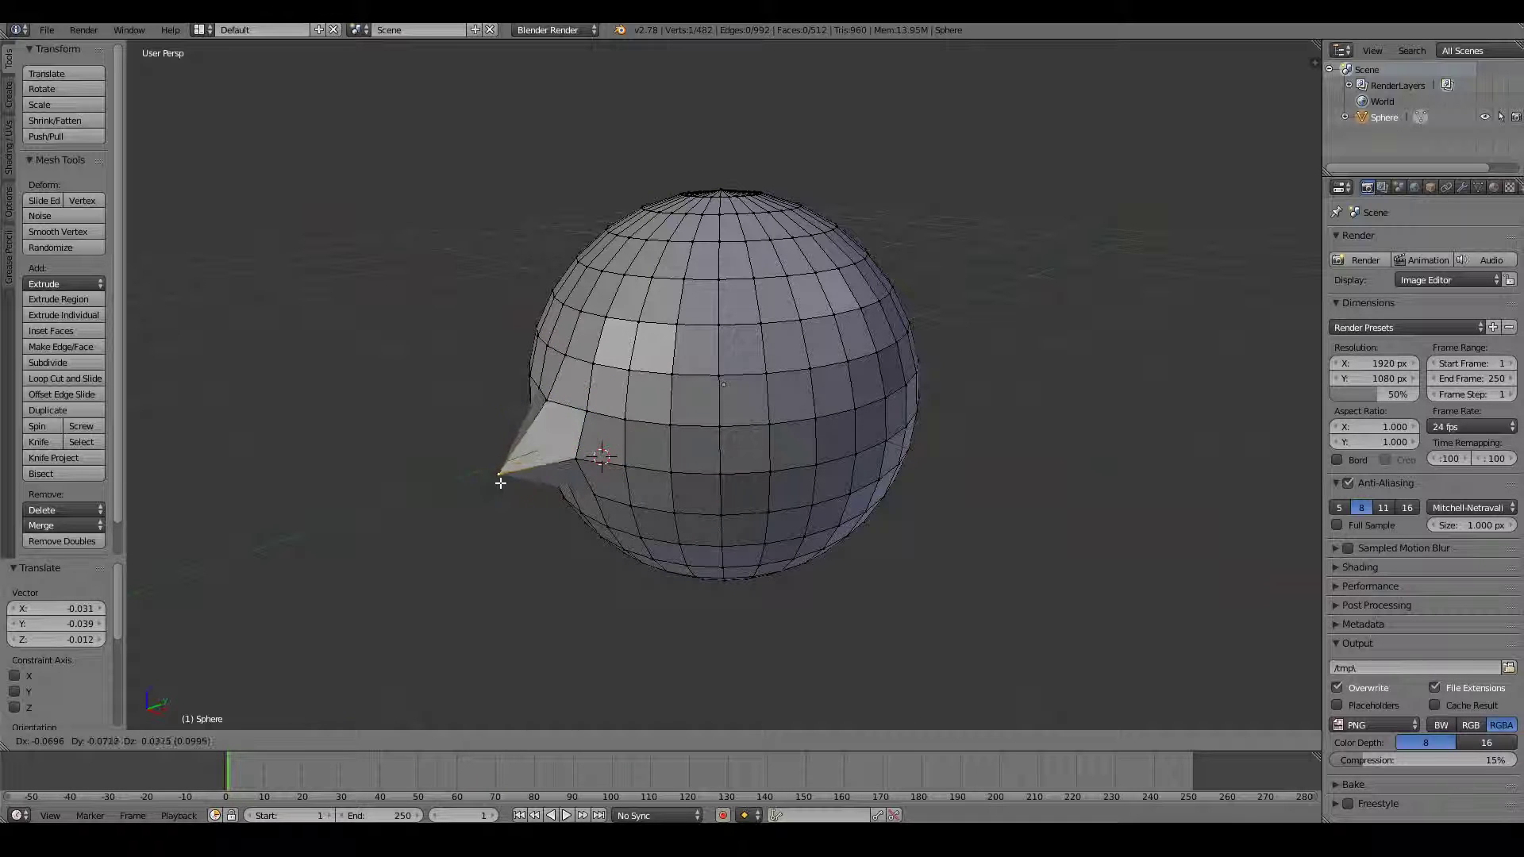
pyautogui.click(499, 482)
# Toggle between Object and Edit Mode while orbiting to inspect the spike from several angles.
pyautogui.press('Tab')
pyautogui.moveTo(612, 503); pyautogui.dragTo(736, 492, button='middle')
pyautogui.press('Tab')
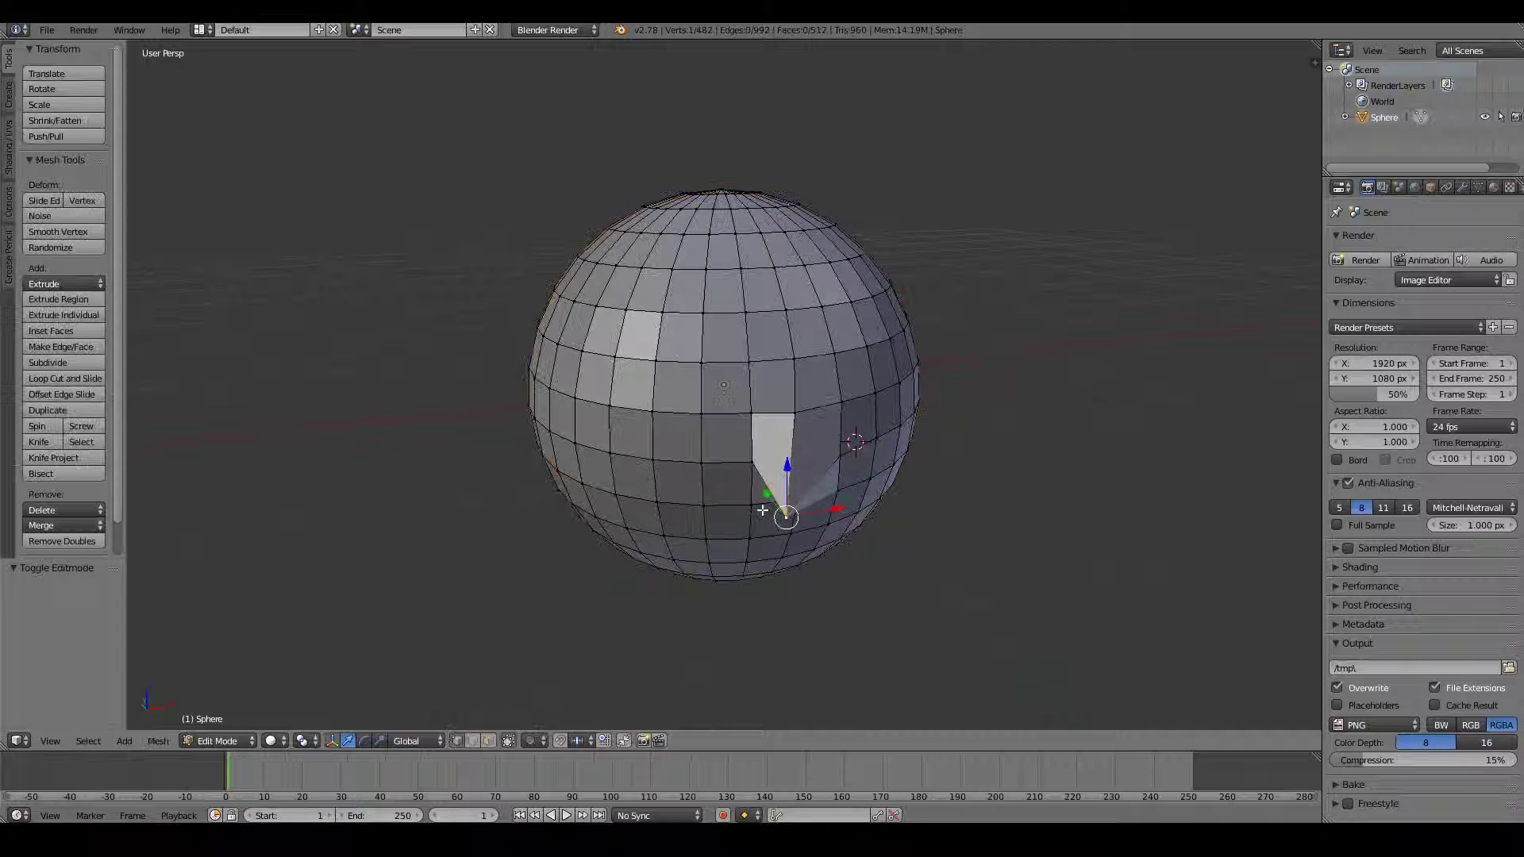
pyautogui.press('Tab')
pyautogui.moveTo(874, 521); pyautogui.dragTo(697, 497, button='middle')
pyautogui.press('Tab')
pyautogui.press('Tab')
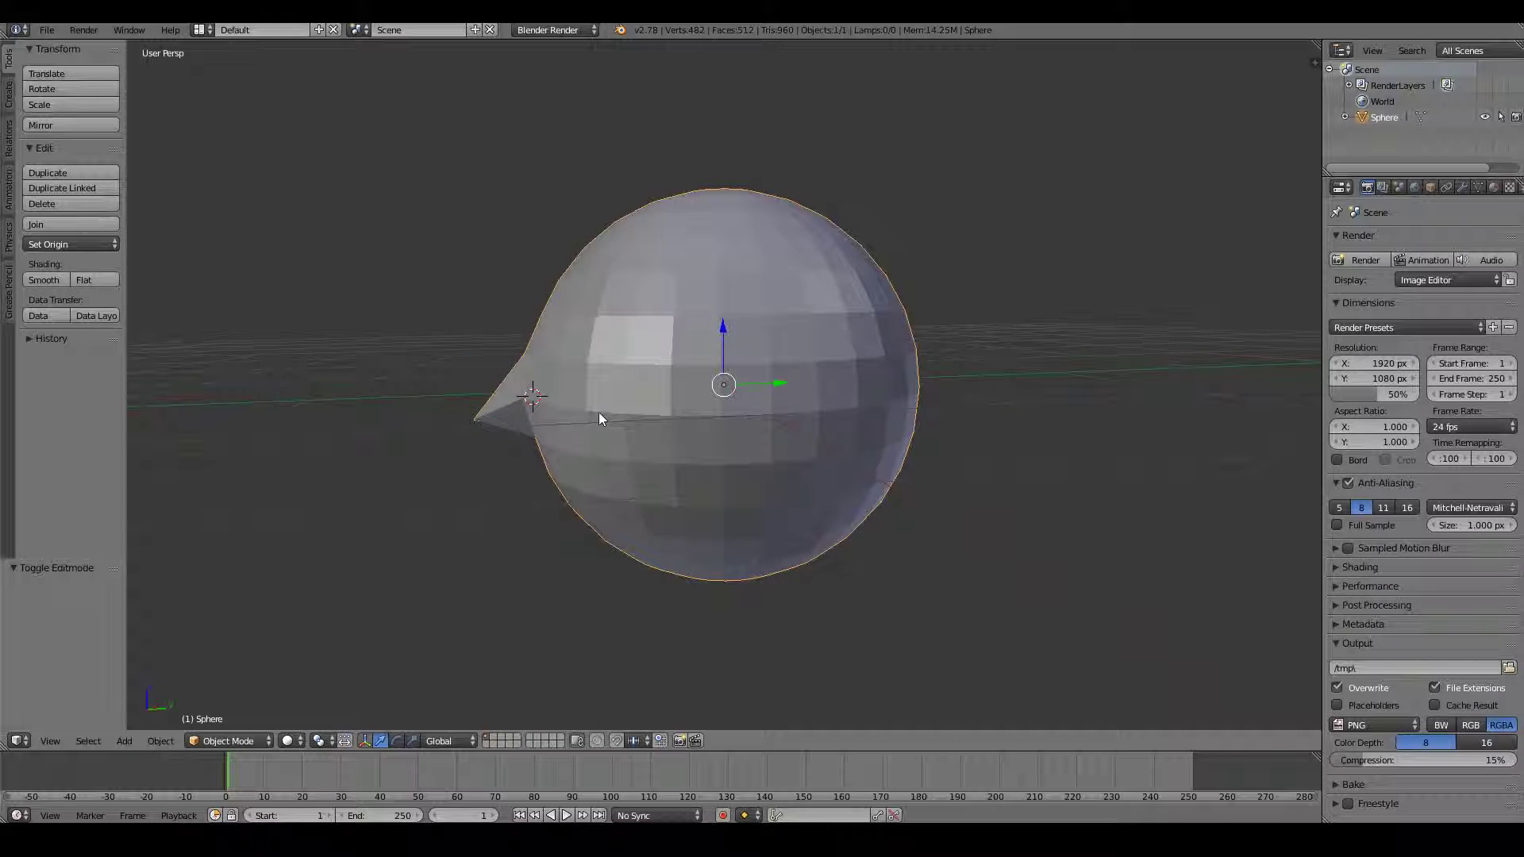
pyautogui.scroll(-1, 599, 413)
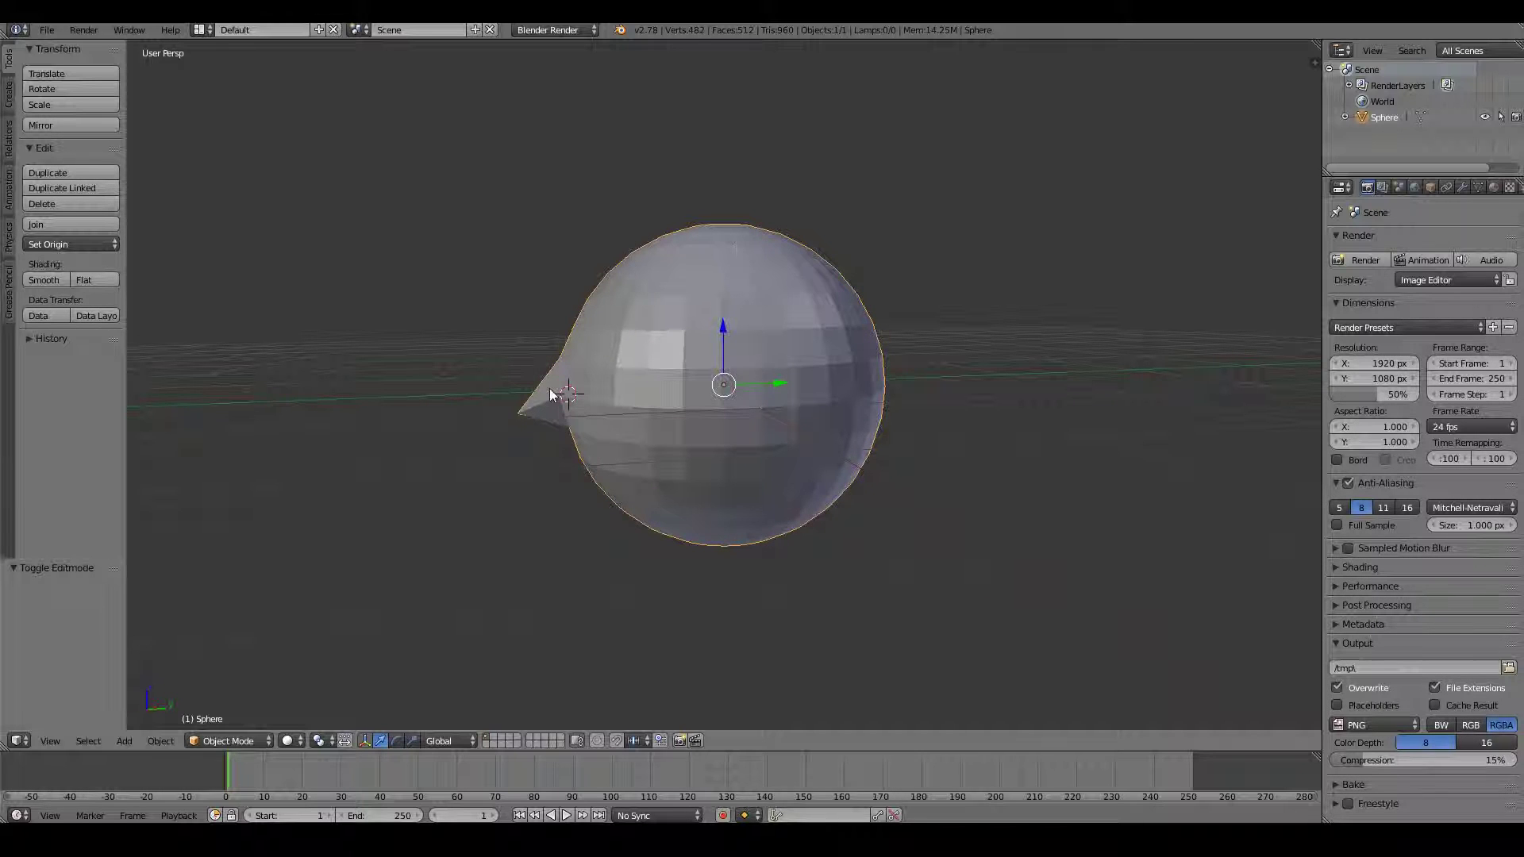
pyautogui.moveTo(668, 539); pyautogui.dragTo(735, 465, button='middle')
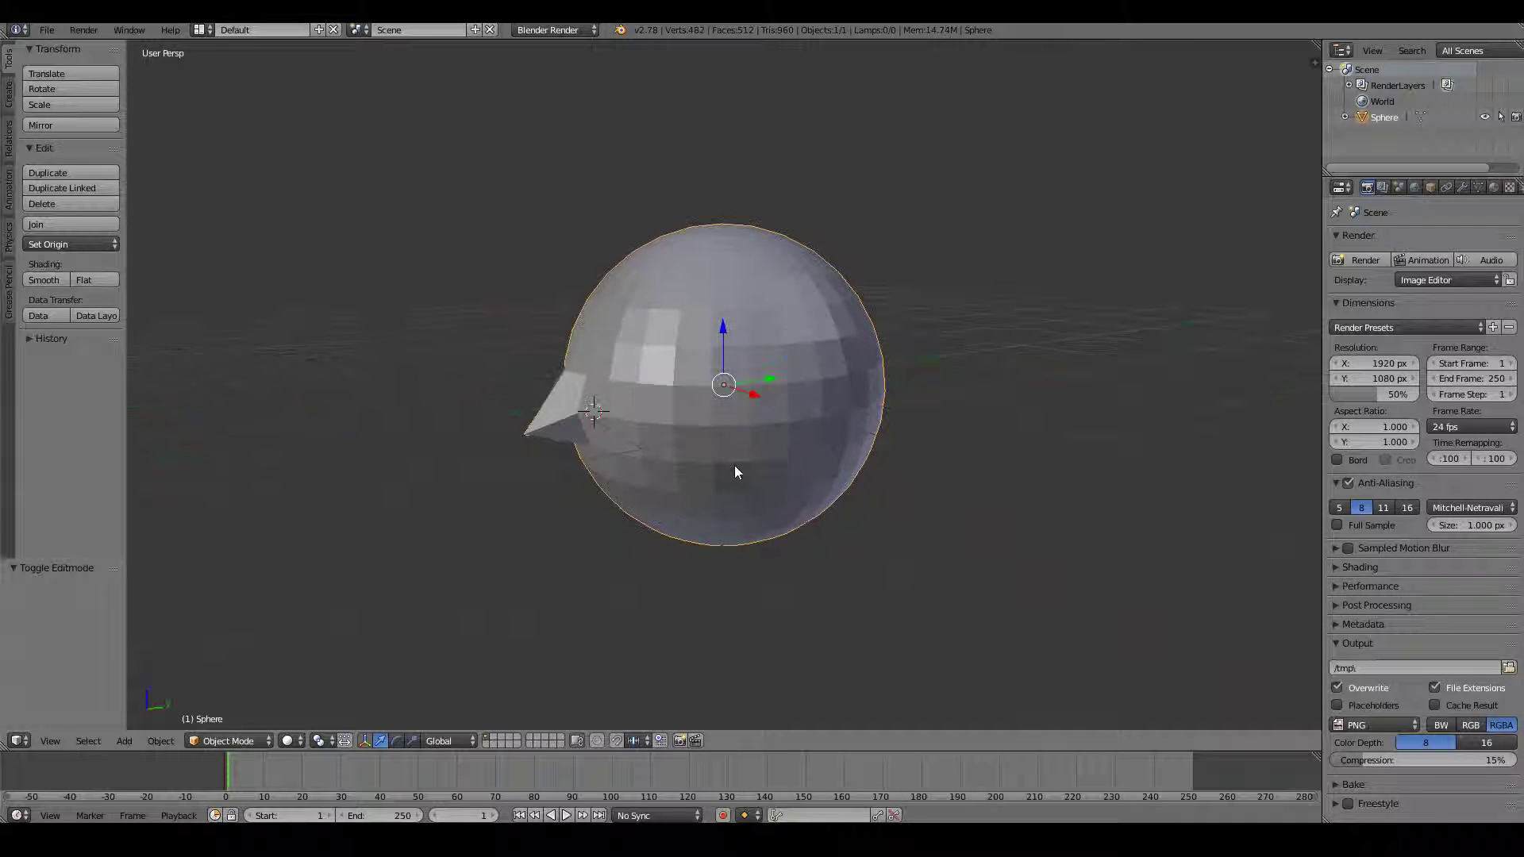
pyautogui.press('Tab')
pyautogui.moveTo(630, 449)
pyautogui.mouseDown(button='middle')
pyautogui.moveTo(674, 445)
pyautogui.moveTo(617, 453)
pyautogui.mouseUp(button='middle')
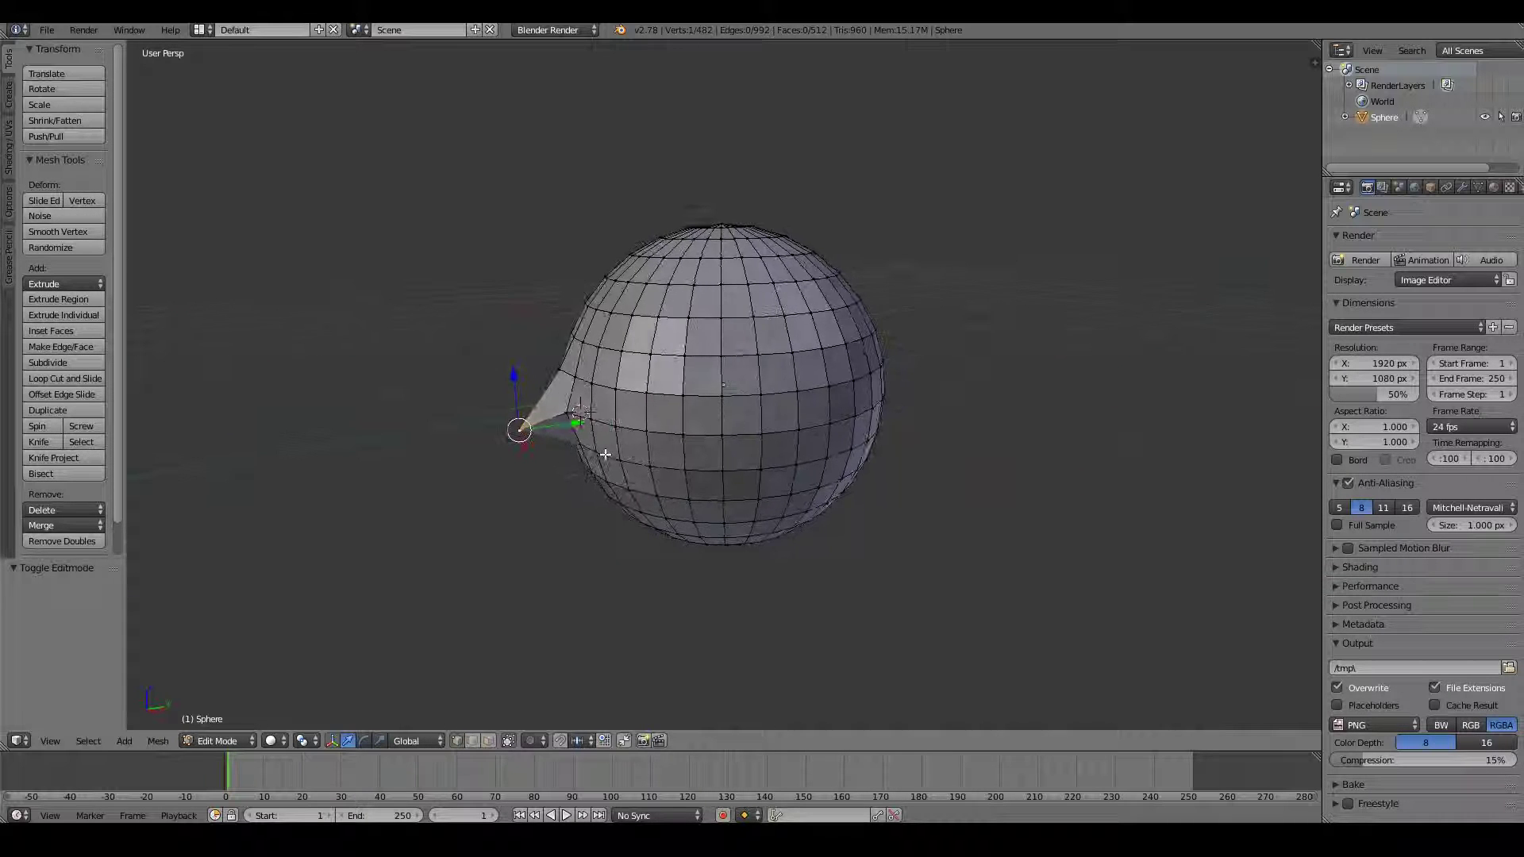
pyautogui.press('Tab')
pyautogui.scroll(-1, 694, 474)
# Select a vertex near the spike's base, then return to Object Mode and view the sphere's back.
pyautogui.press('Tab')
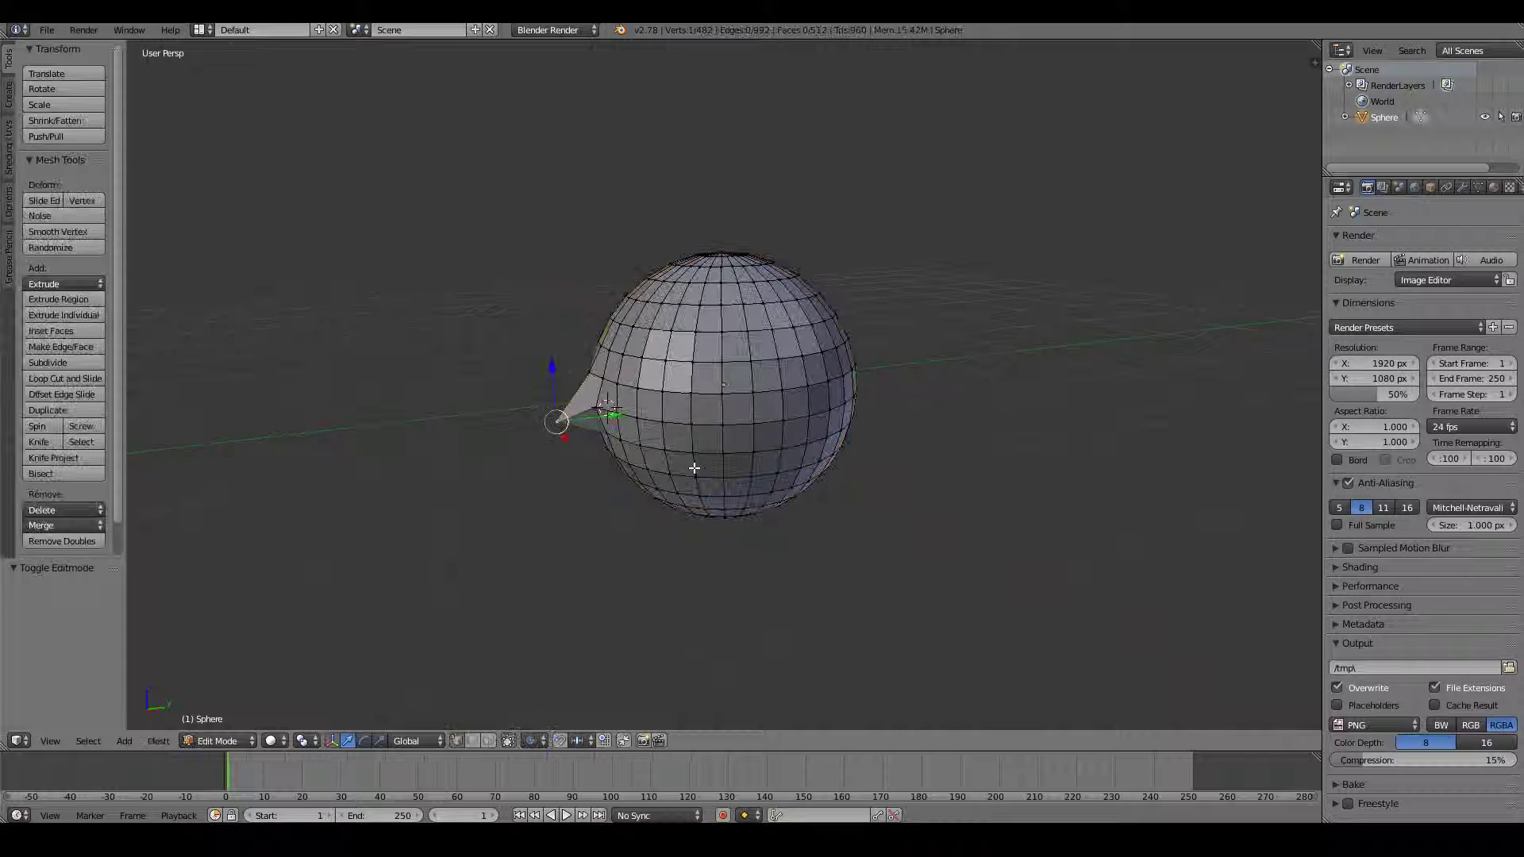
pyautogui.rightClick(617, 414)
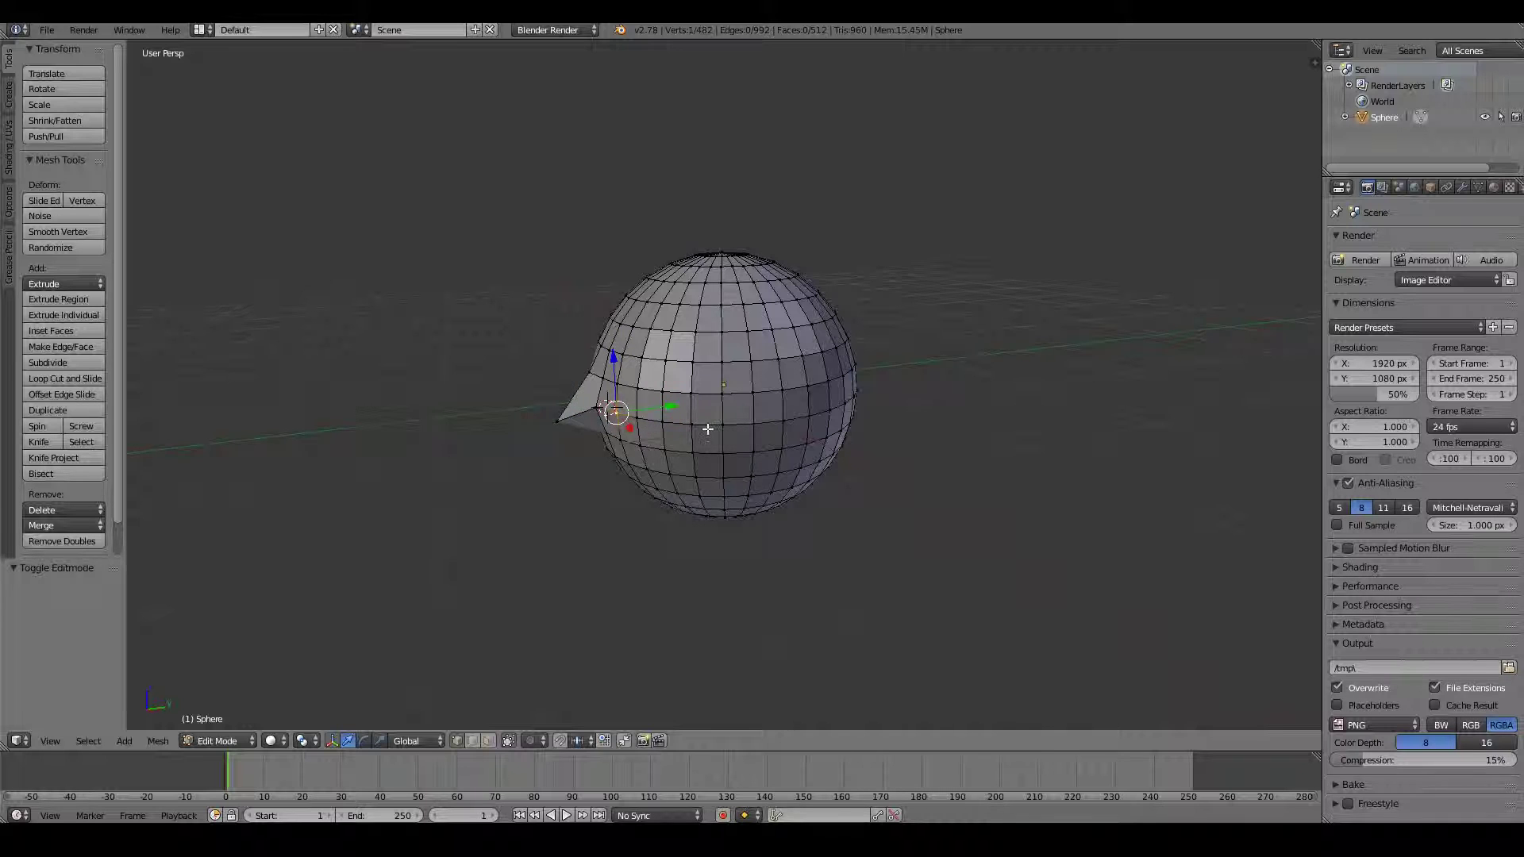
pyautogui.moveTo(708, 429); pyautogui.dragTo(716, 429, button='middle')
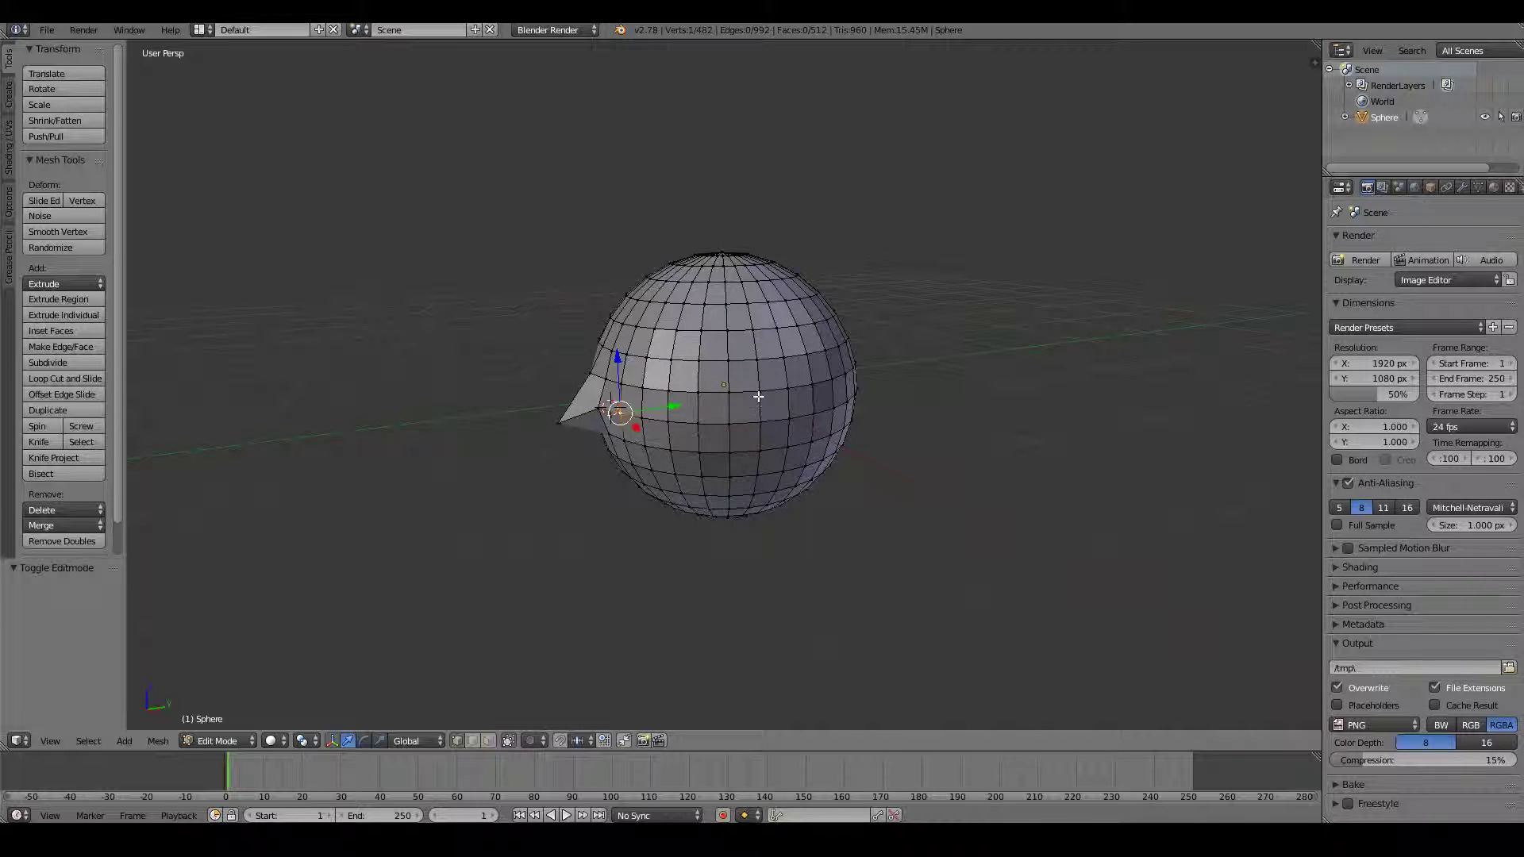
pyautogui.moveTo(769, 390); pyautogui.dragTo(770, 385, button='middle')
pyautogui.press('Tab')
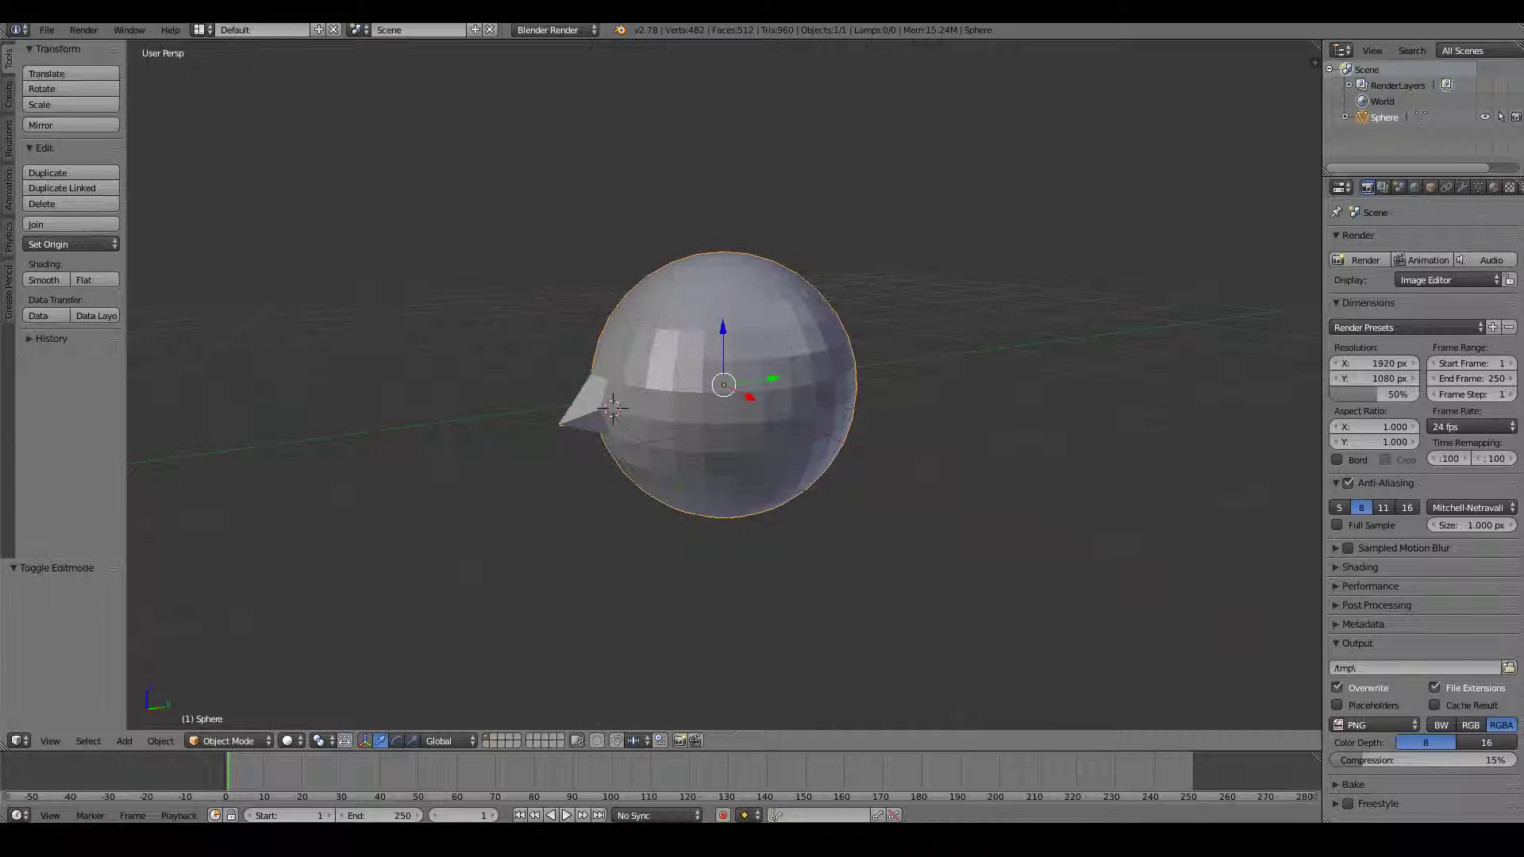
pyautogui.moveTo(714, 611); pyautogui.dragTo(309, 616, button='middle')
pyautogui.scroll(2, 309, 616)
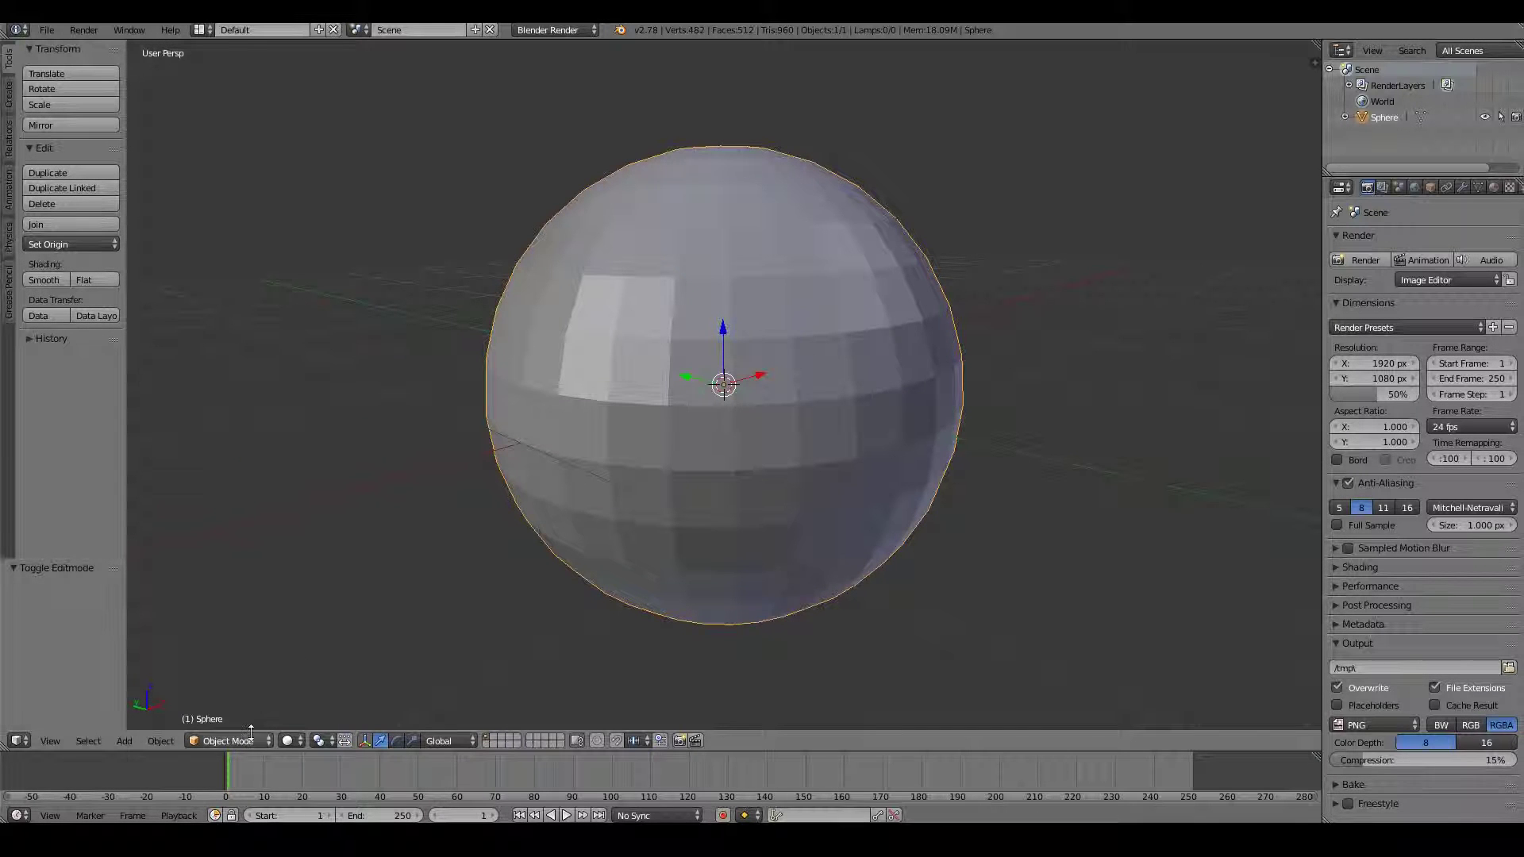
pyautogui.click(251, 742)
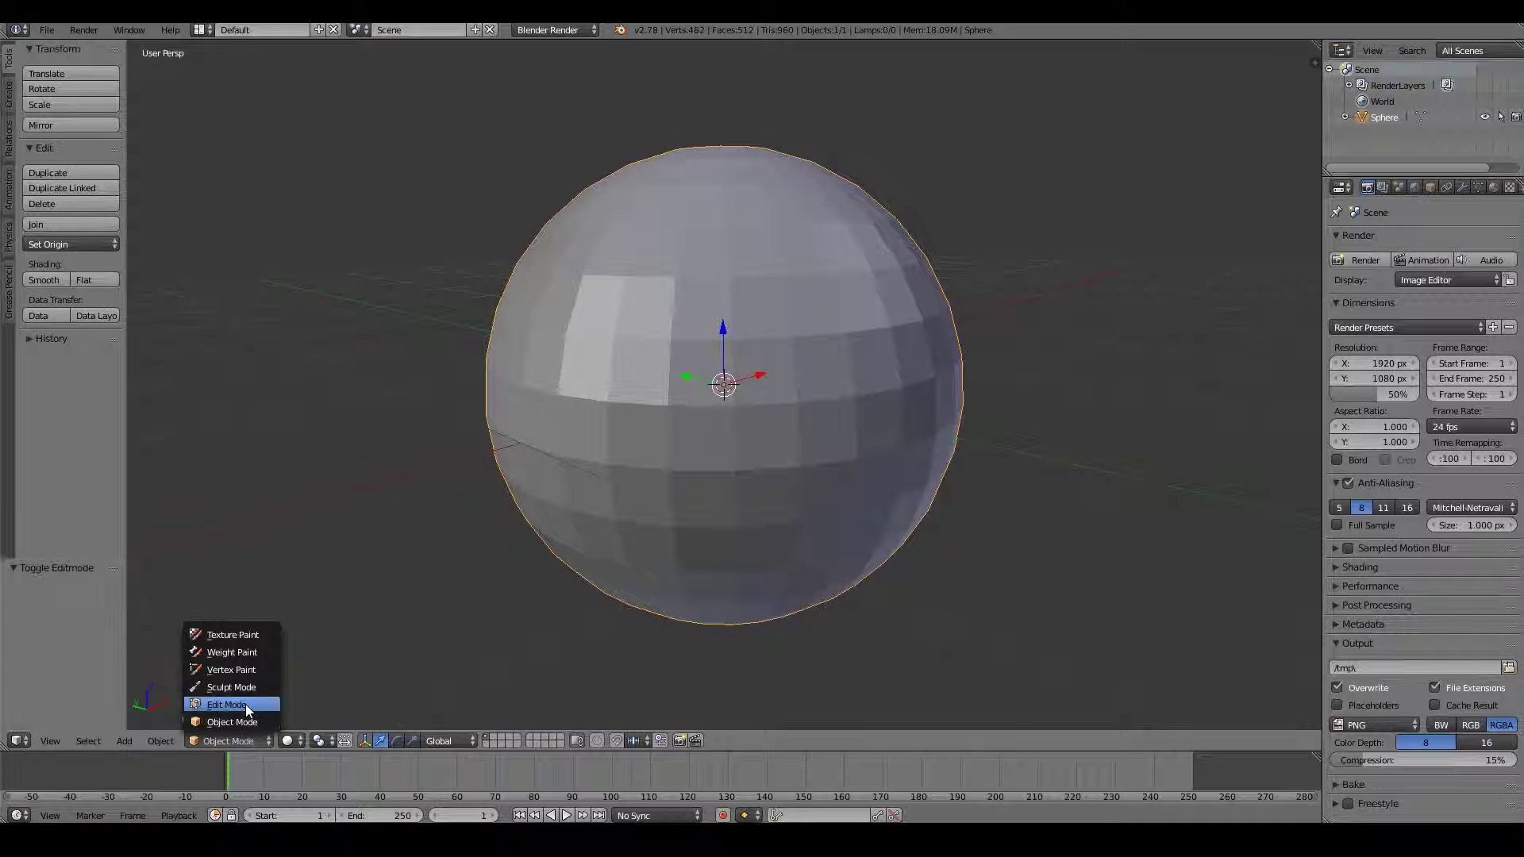
pyautogui.click(245, 703)
pyautogui.click(238, 740)
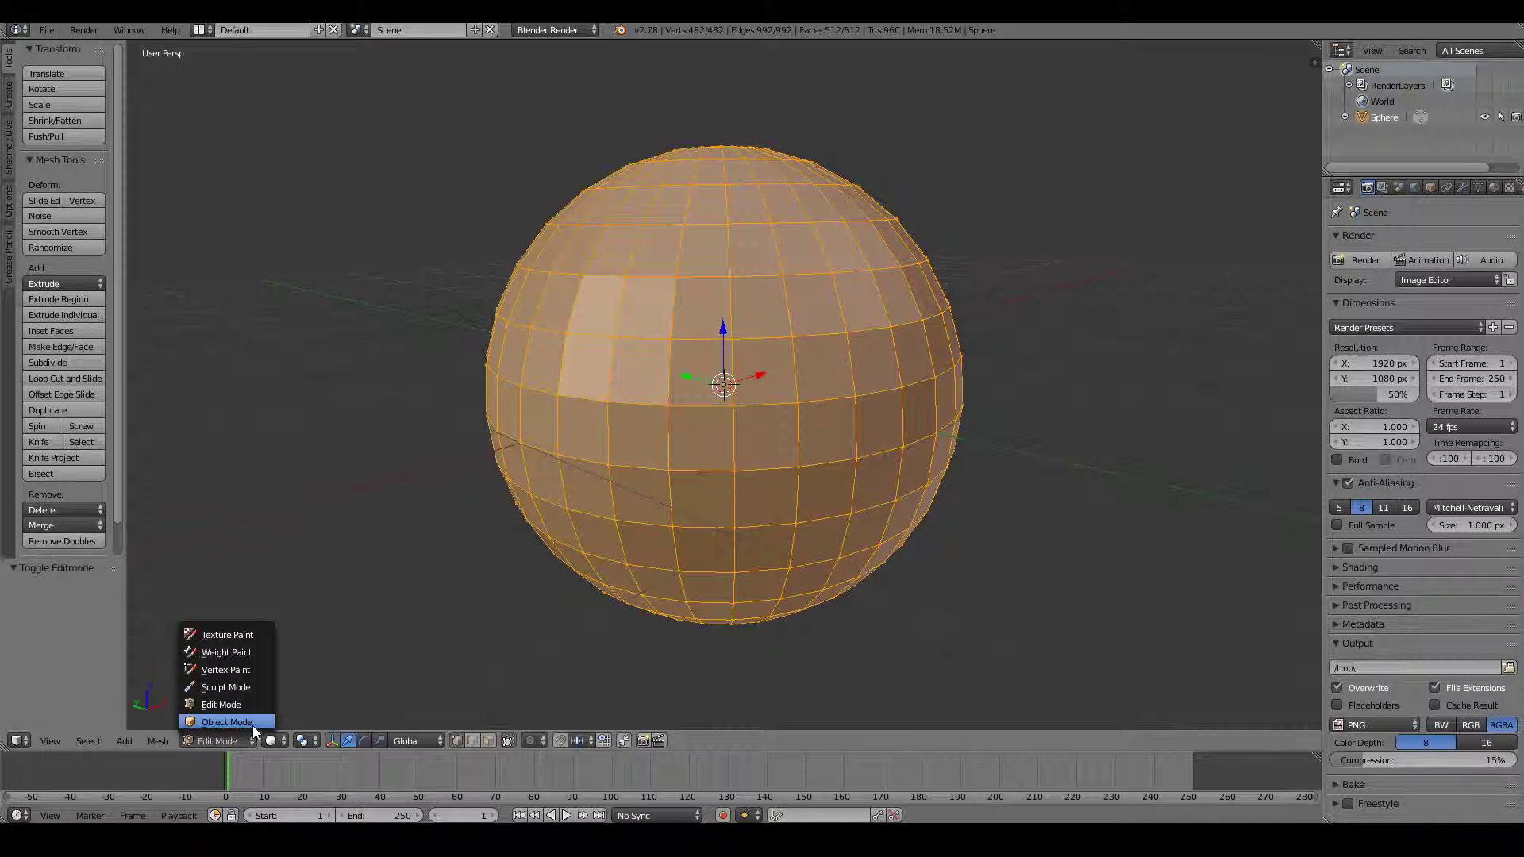
pyautogui.click(252, 724)
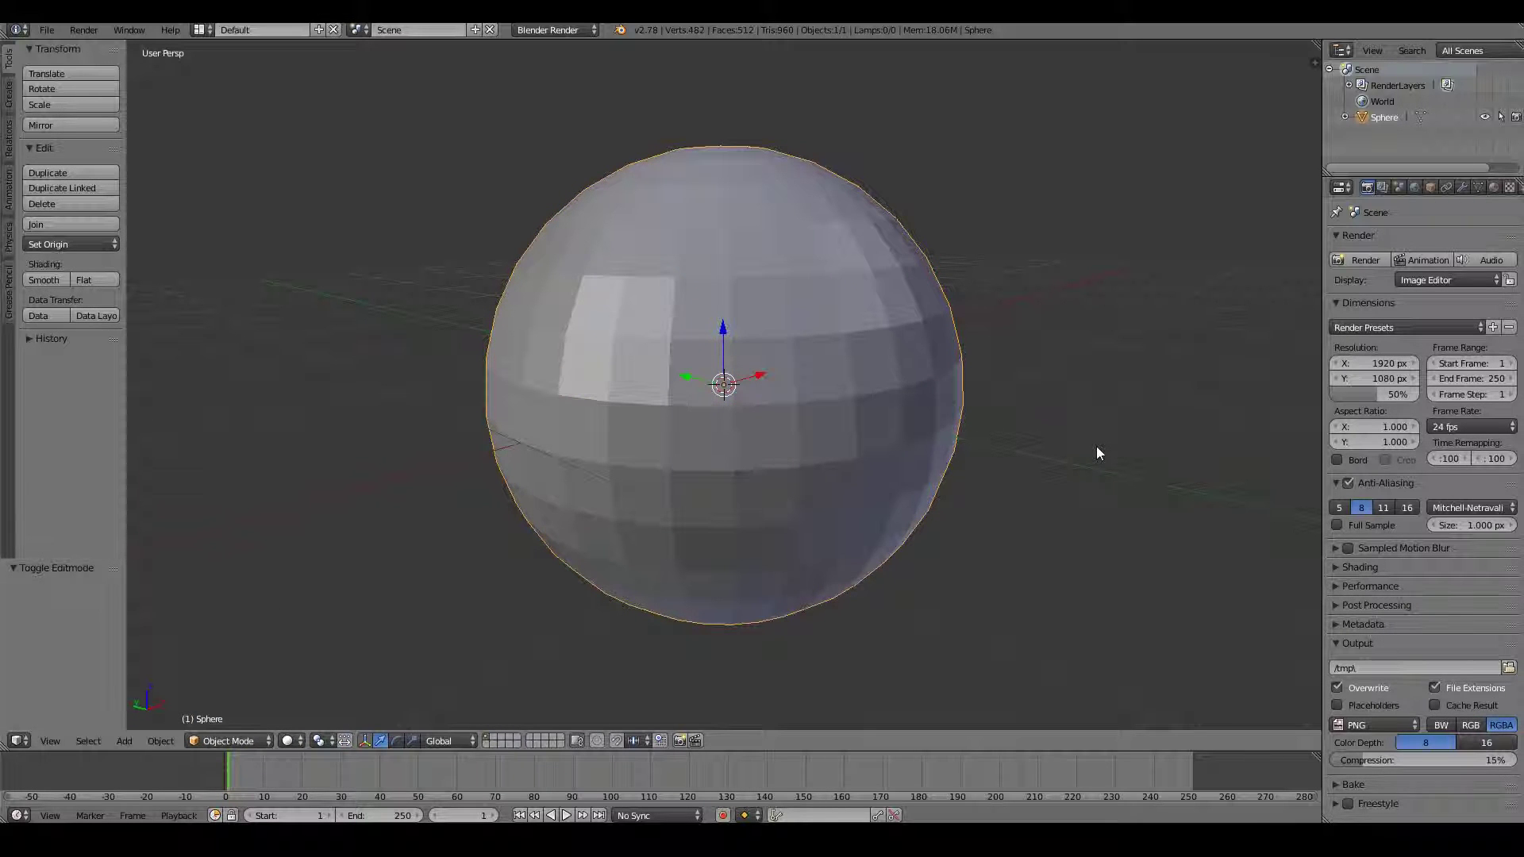
pyautogui.press('Tab')
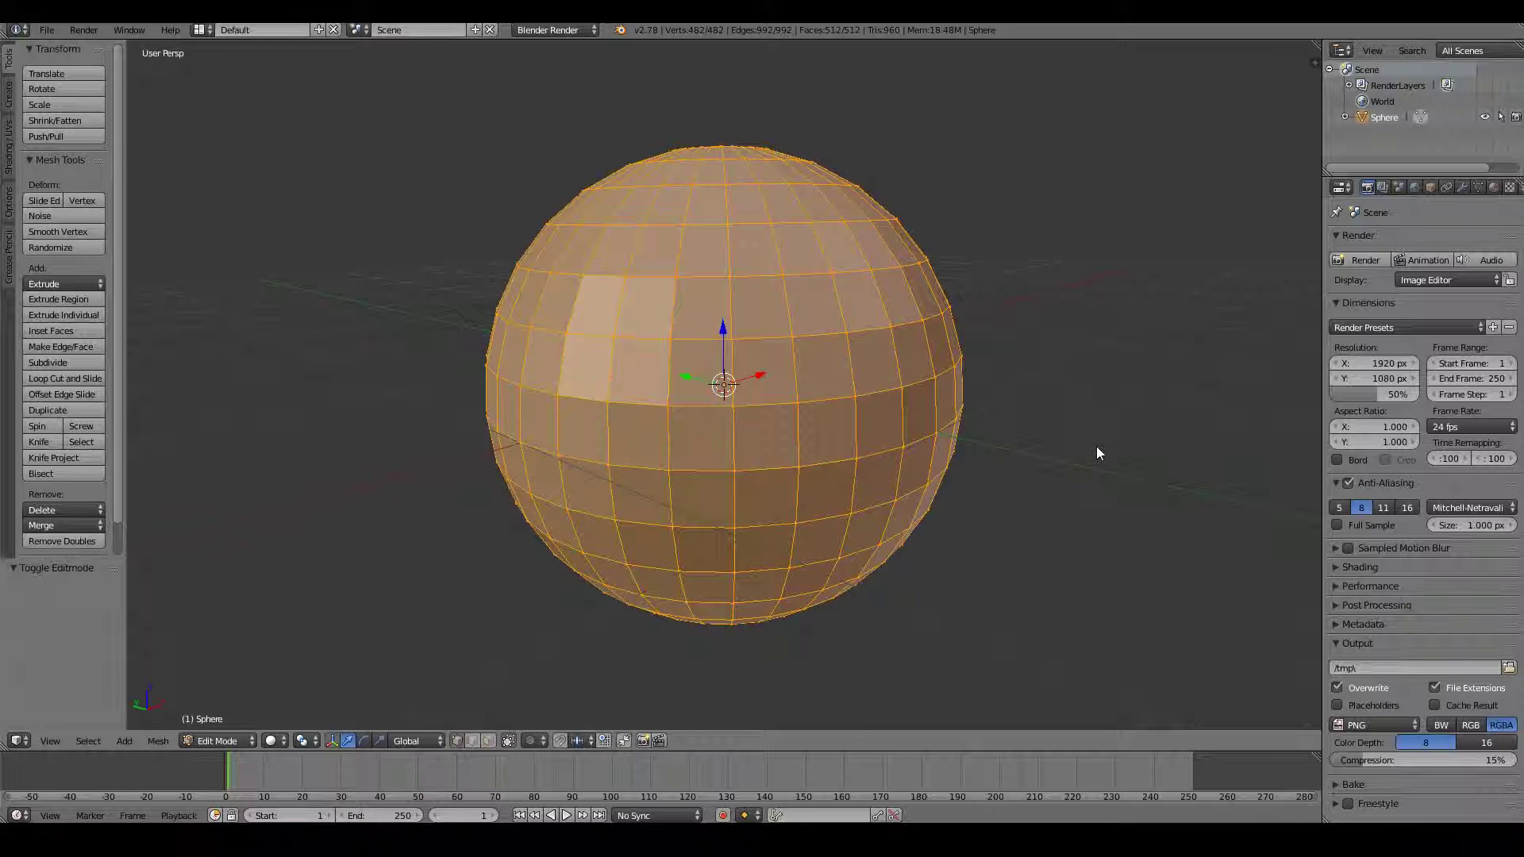
pyautogui.press('Tab')
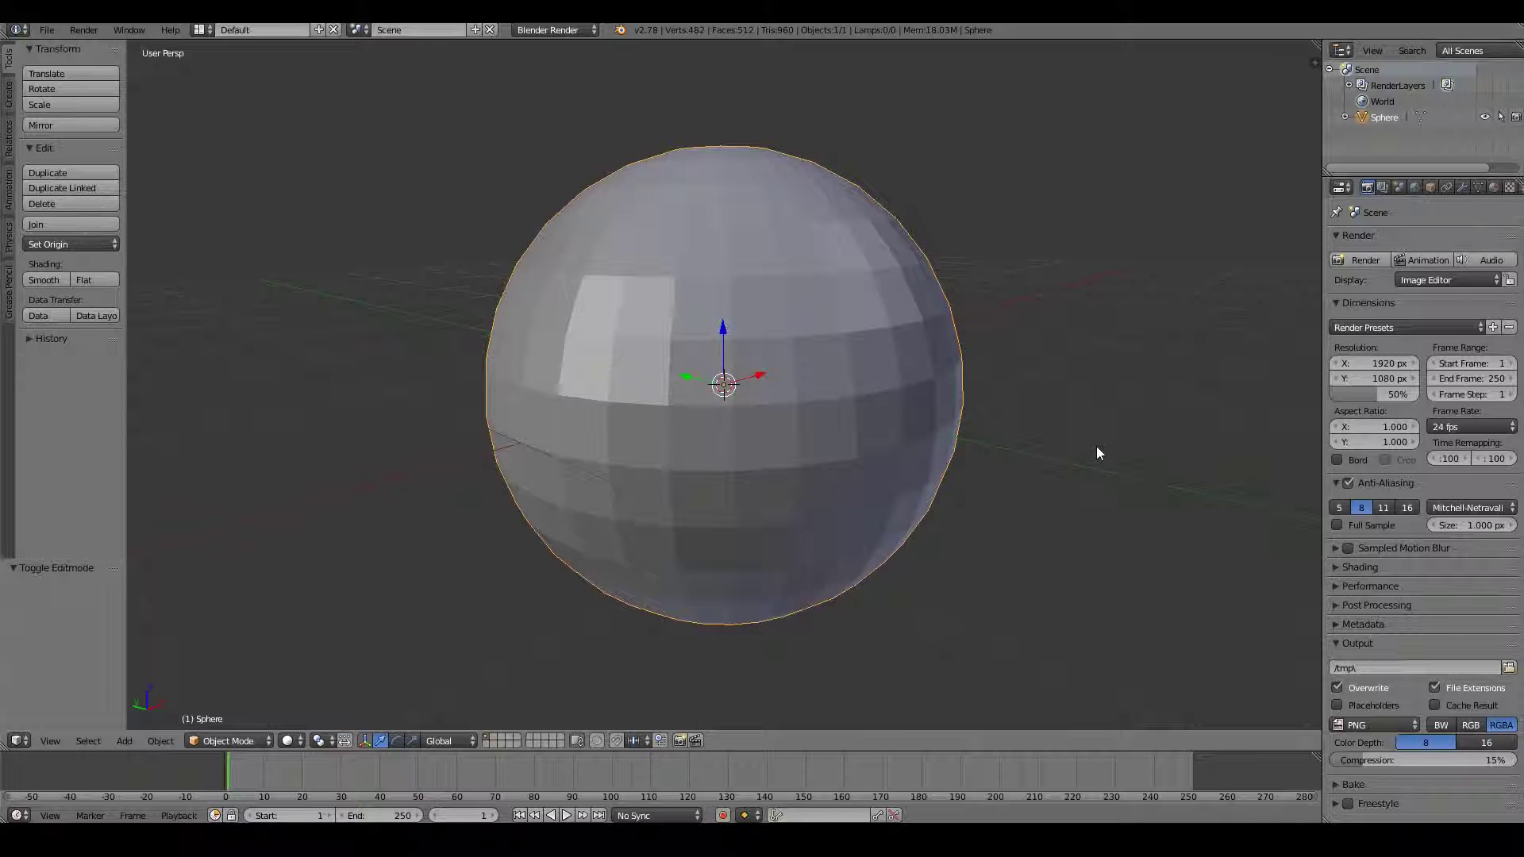
pyautogui.press('Tab')
pyautogui.press('Tab')
pyautogui.press('Tab')
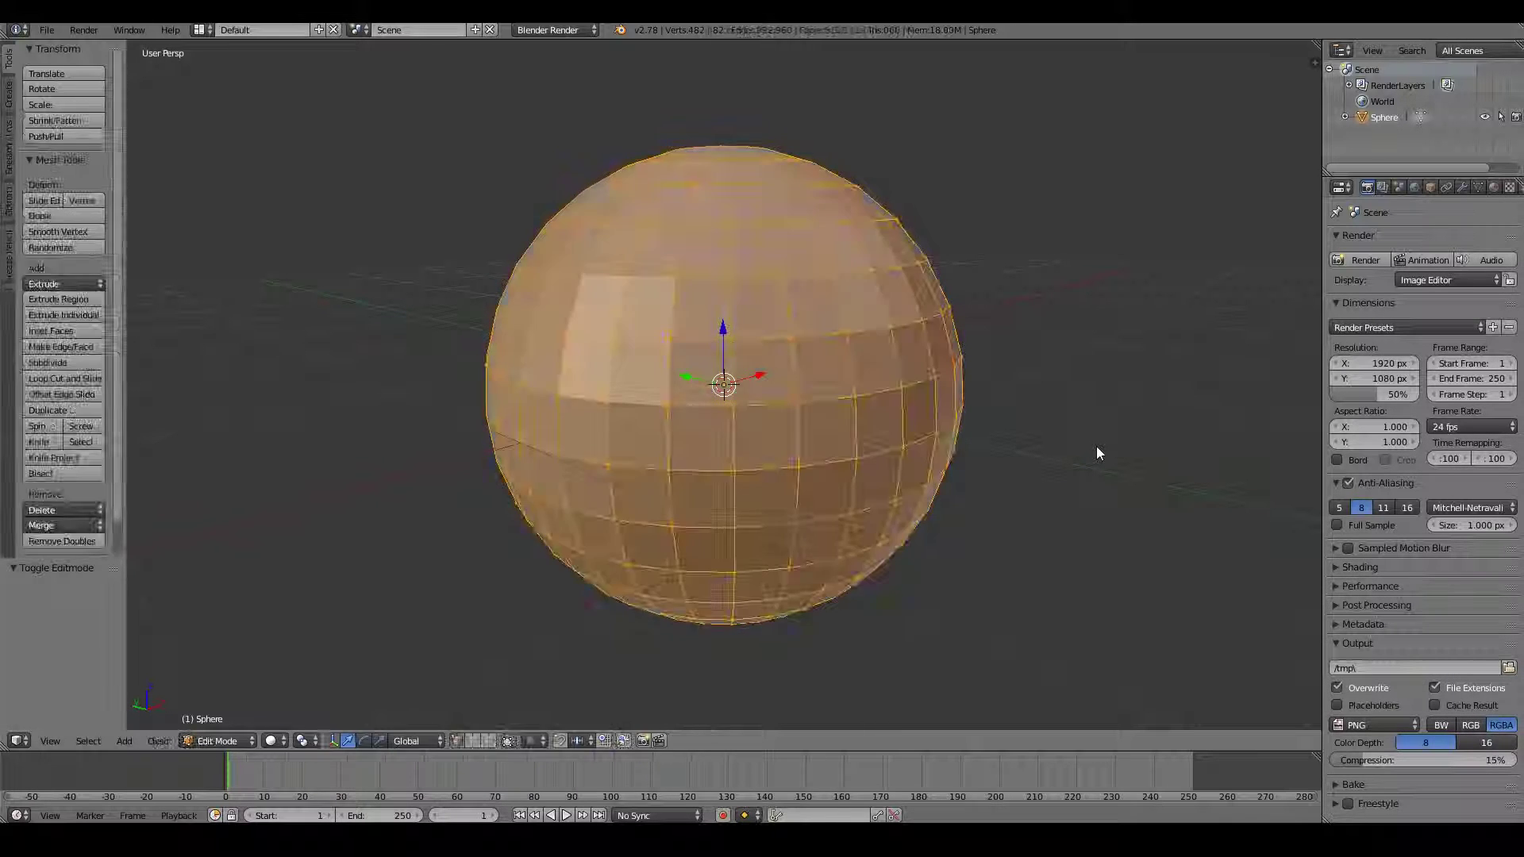
pyautogui.press('Tab')
pyautogui.moveTo(1097, 453); pyautogui.dragTo(774, 354, button='middle')
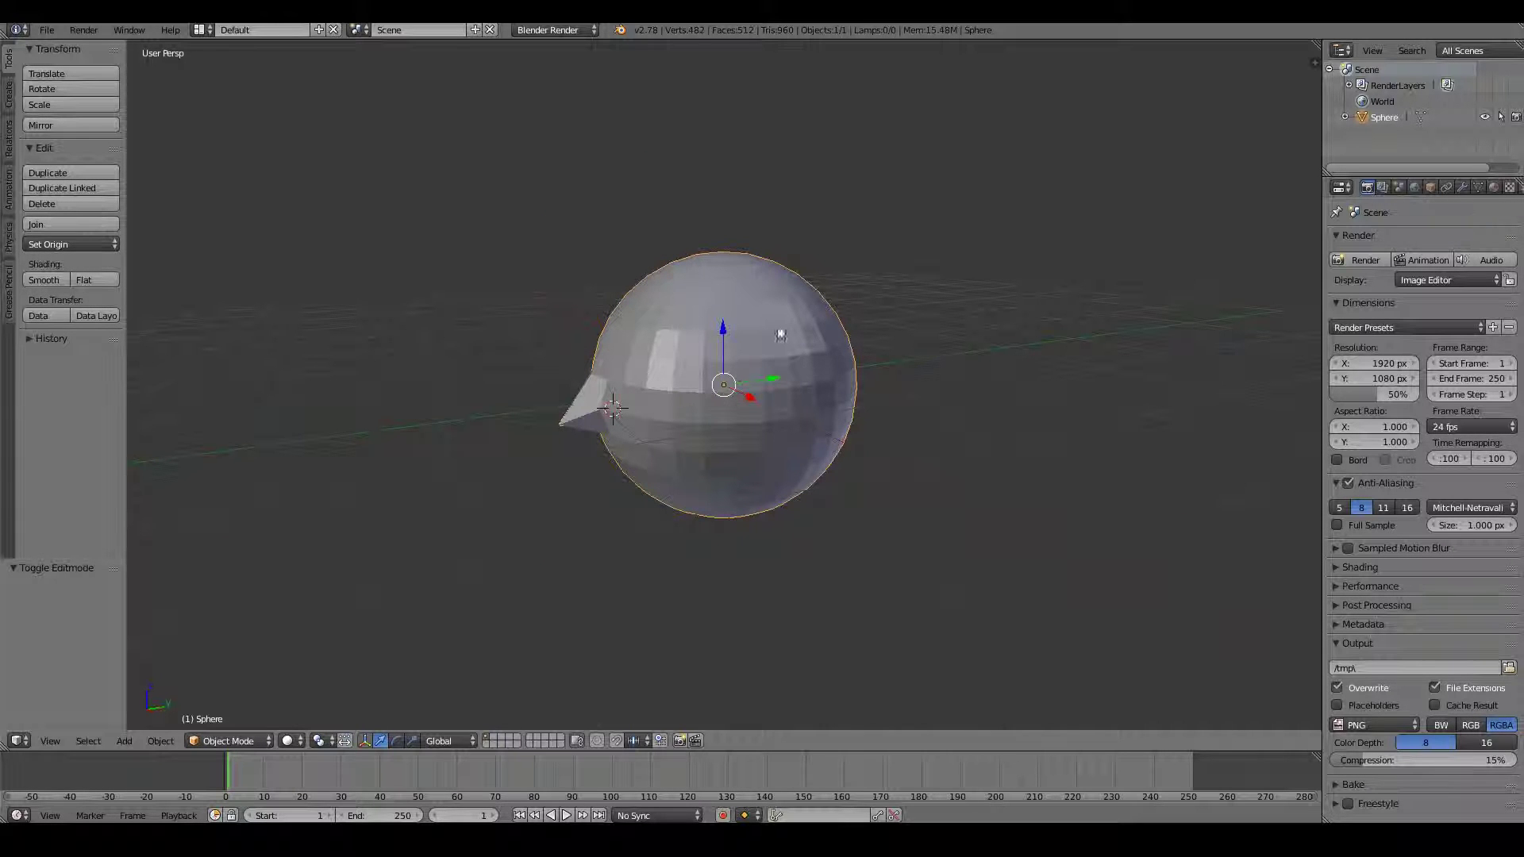
pyautogui.scroll(-3, 787, 350)
pyautogui.scroll(5, 787, 349)
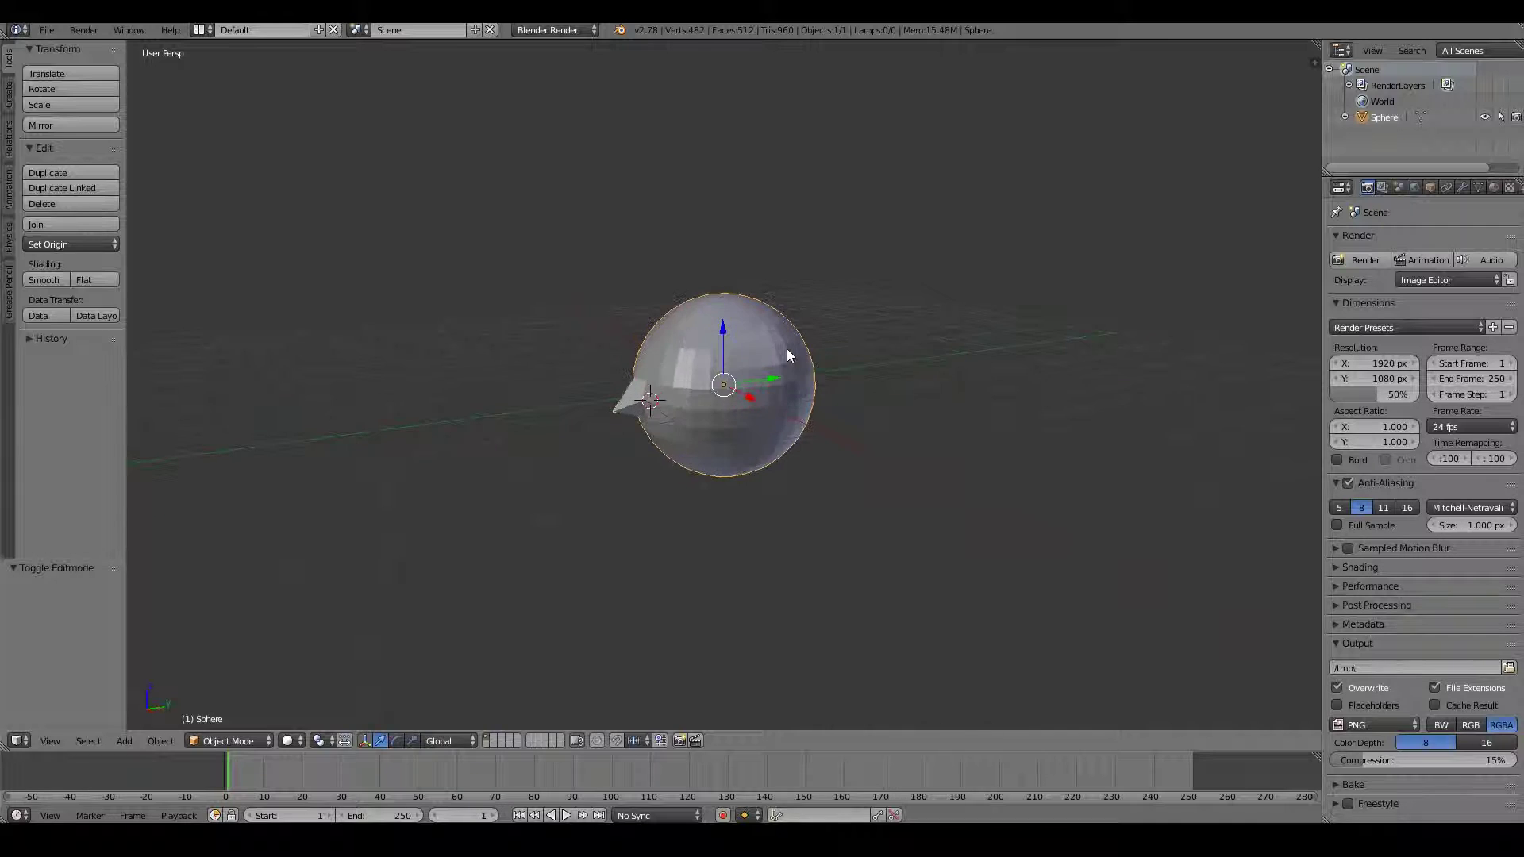
pyautogui.press('Tab')
pyautogui.scroll(2, 675, 316)
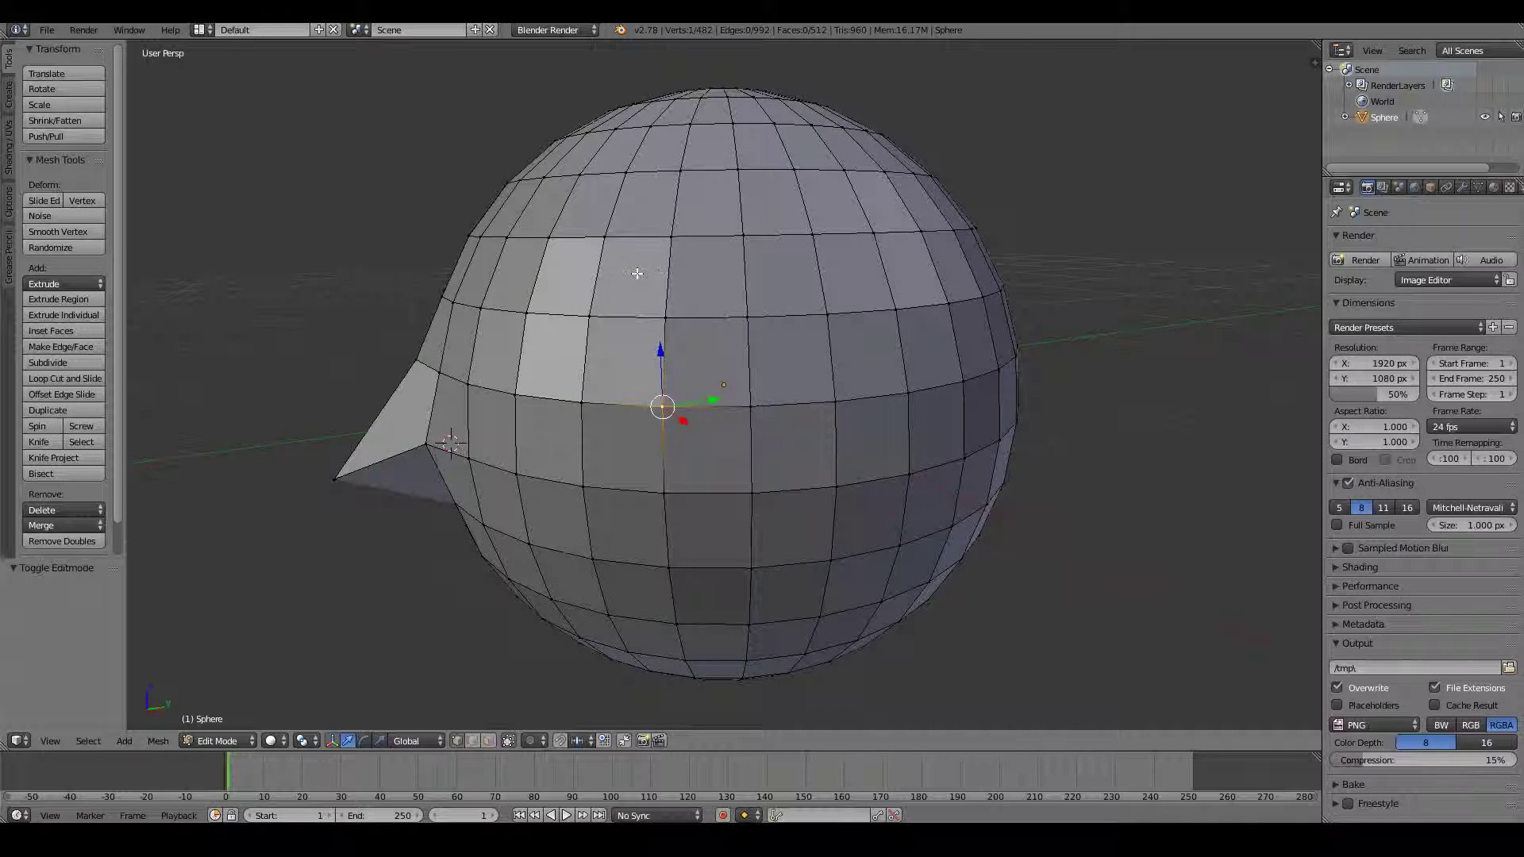
pyautogui.rightClick(584, 318)
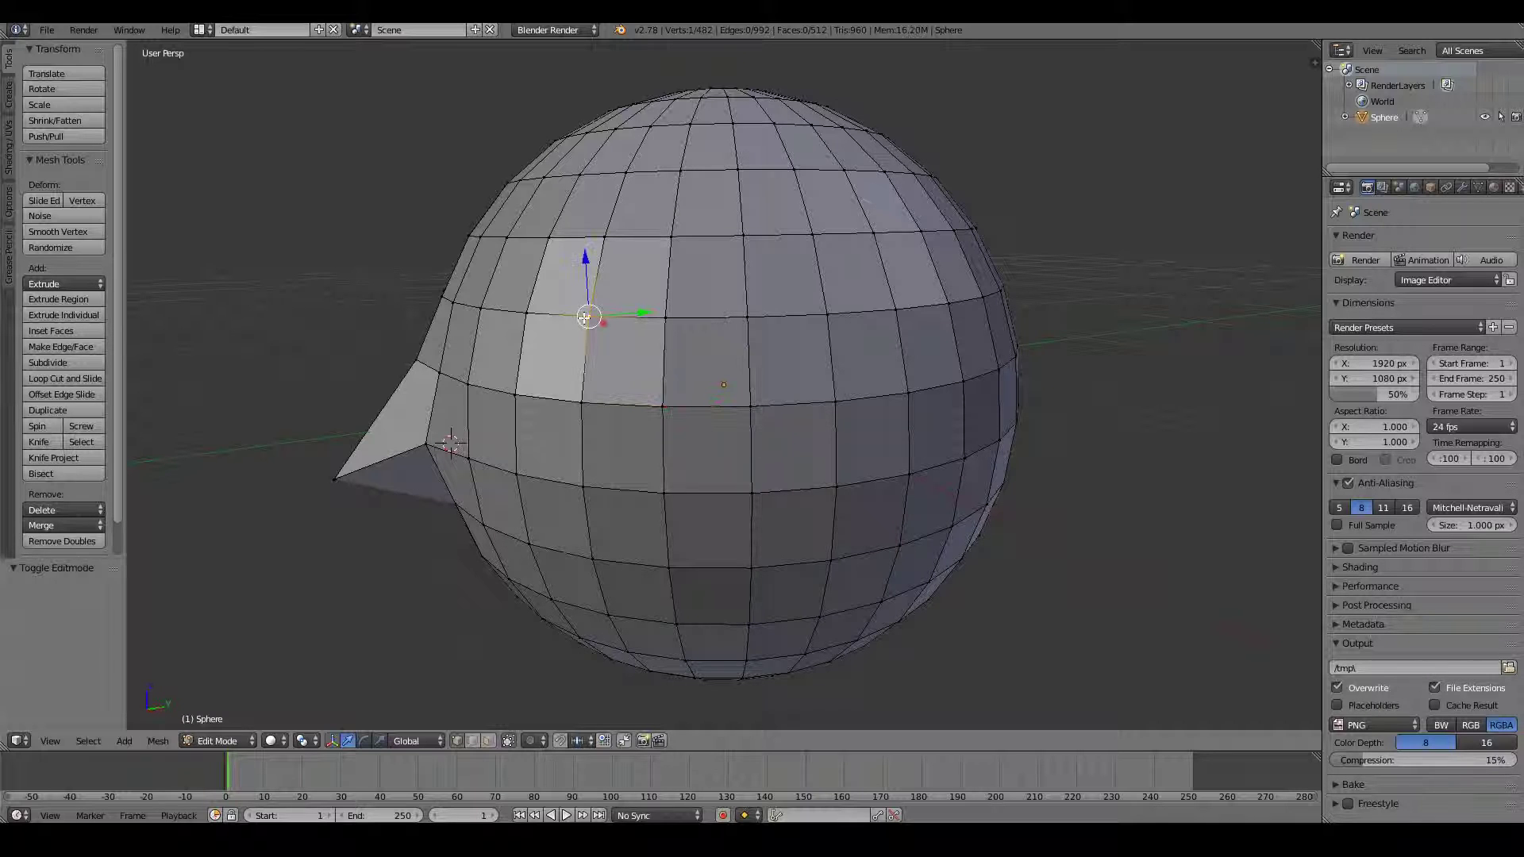
pyautogui.press('g')
pyautogui.click(608, 321)
pyautogui.scroll(-3, 1051, 497)
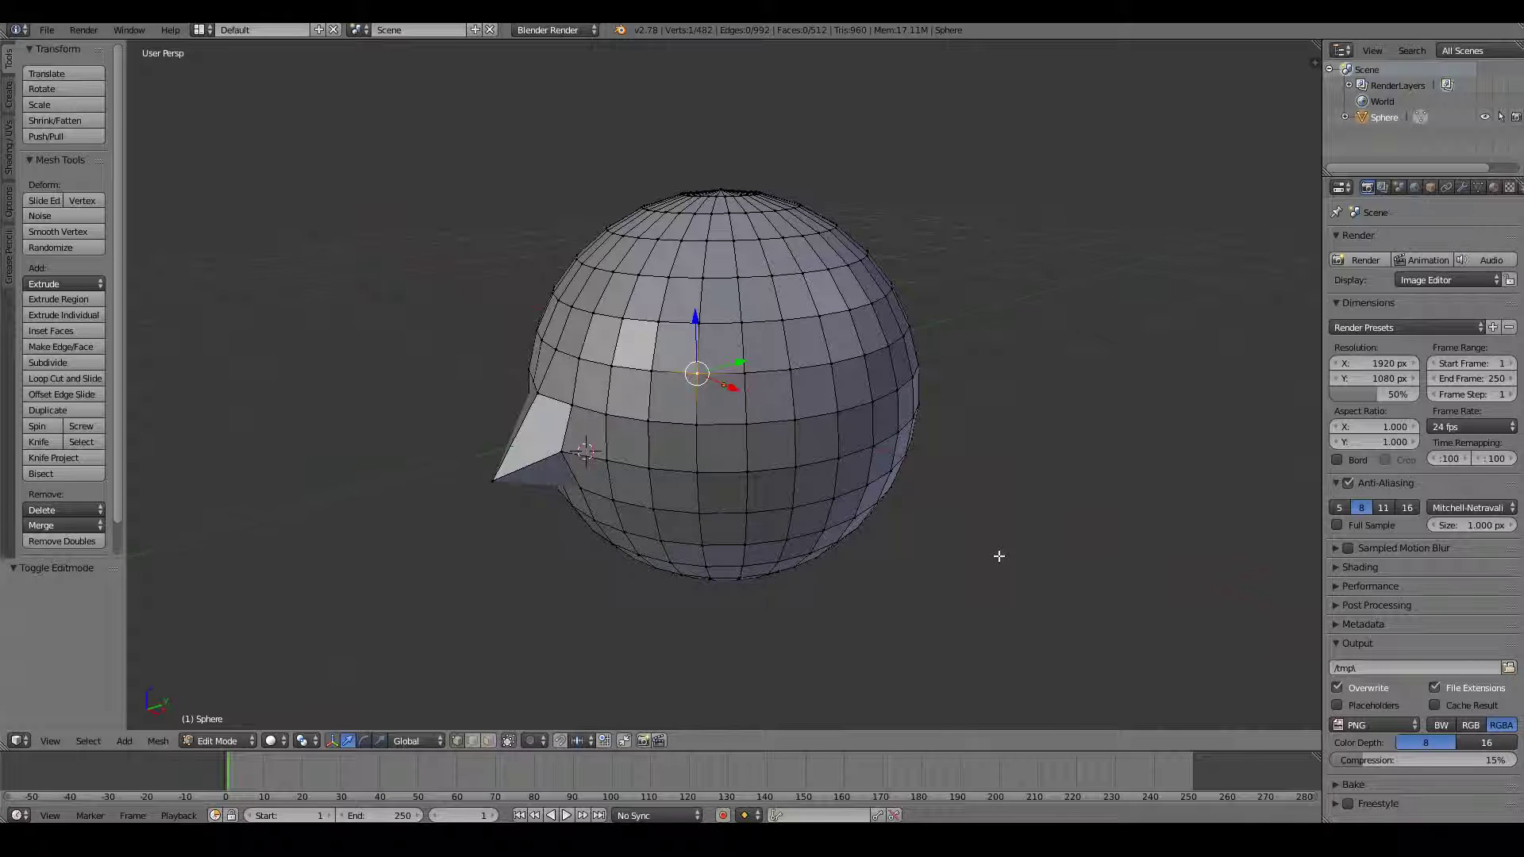
pyautogui.moveTo(999, 556); pyautogui.dragTo(929, 555, button='middle')
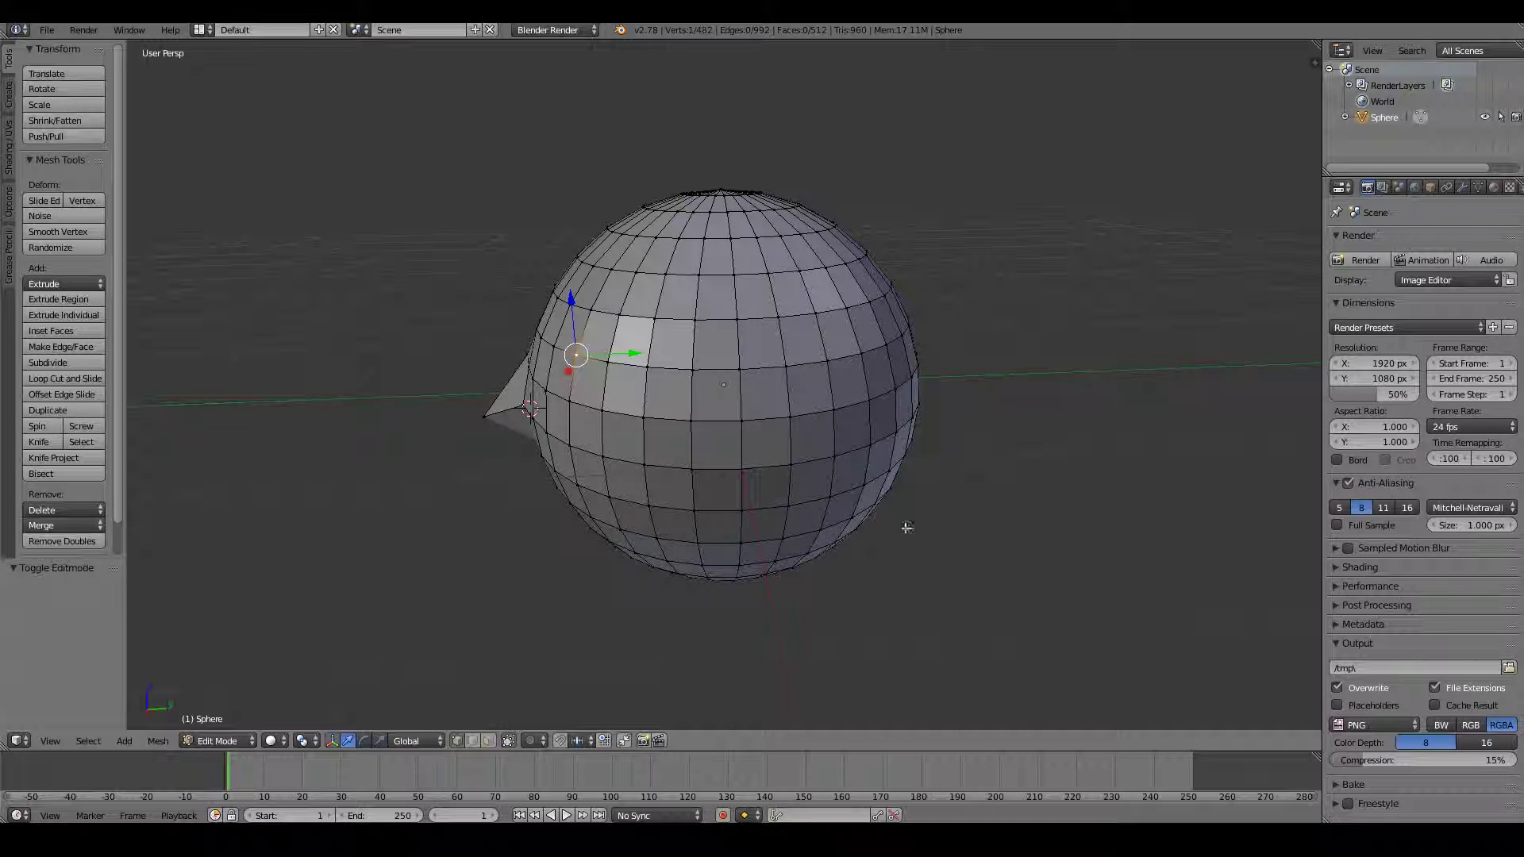
pyautogui.scroll(3, 687, 419)
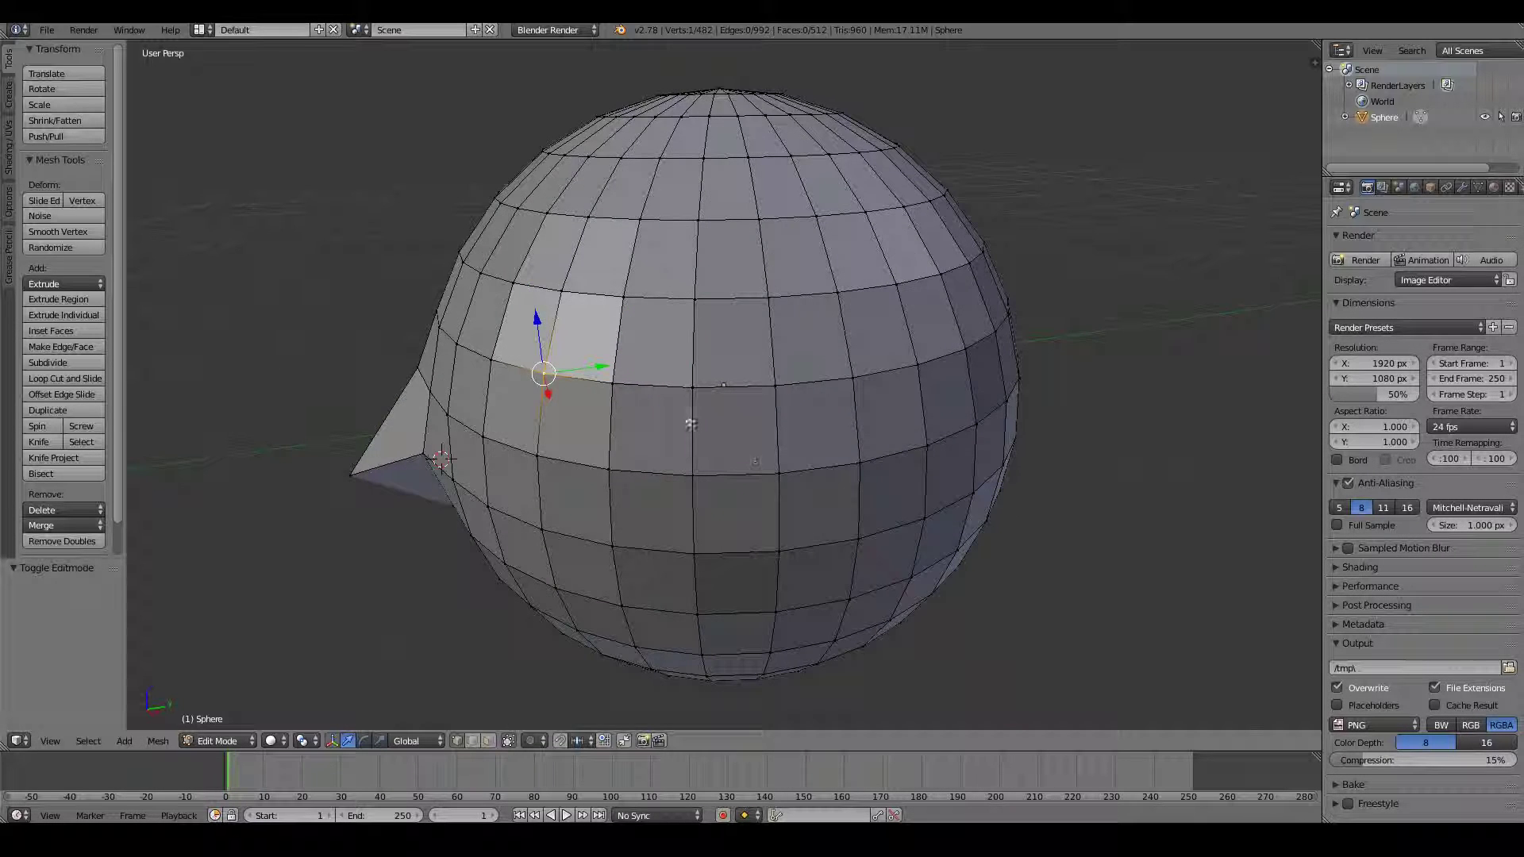
pyautogui.moveTo(664, 381); pyautogui.dragTo(672, 406, button='middle')
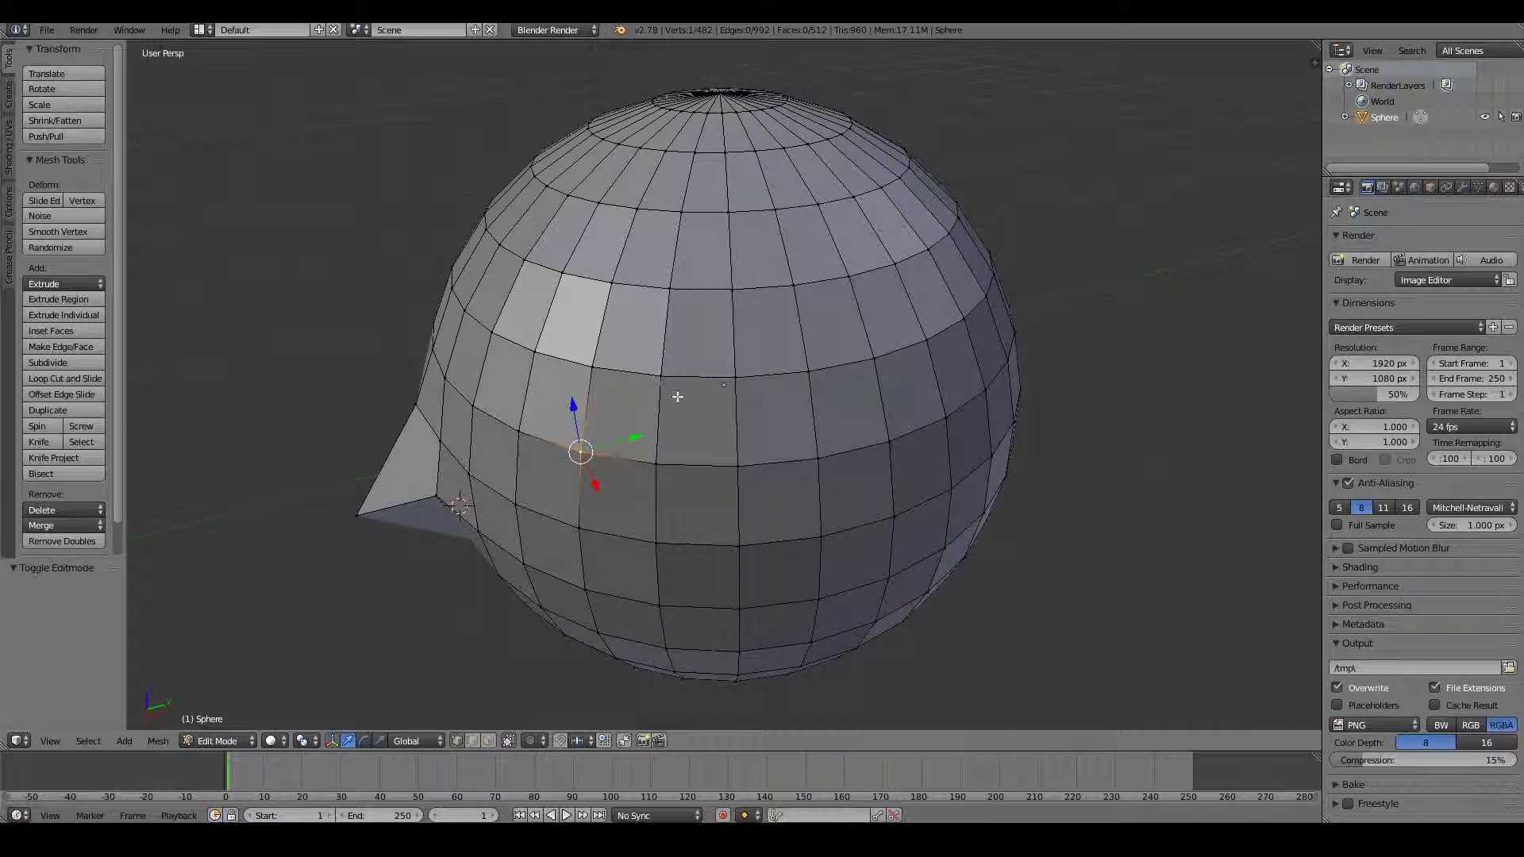
pyautogui.scroll(-5, 679, 399)
pyautogui.press('Tab')
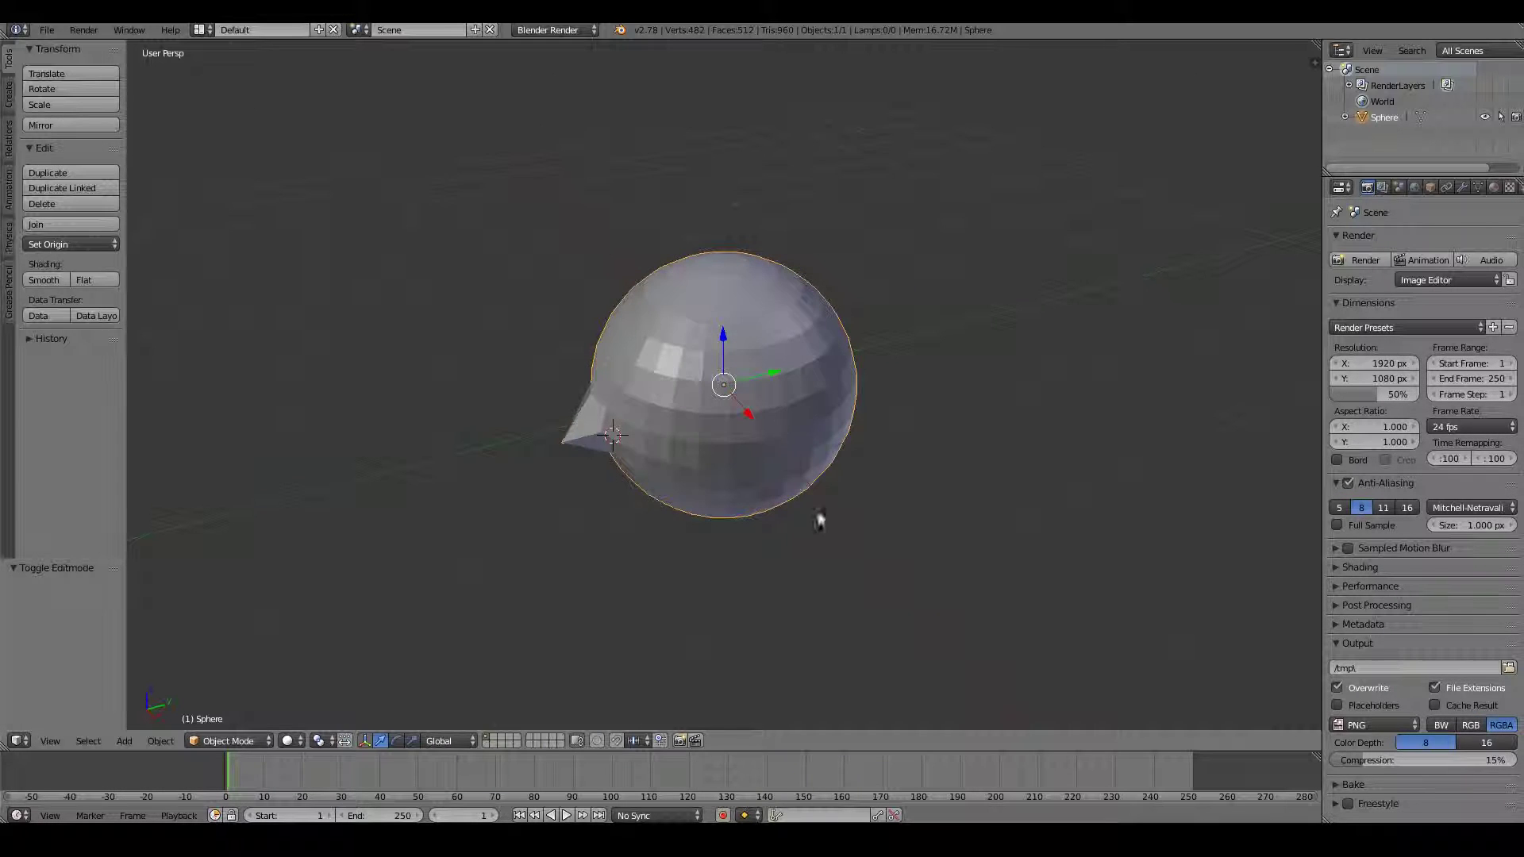